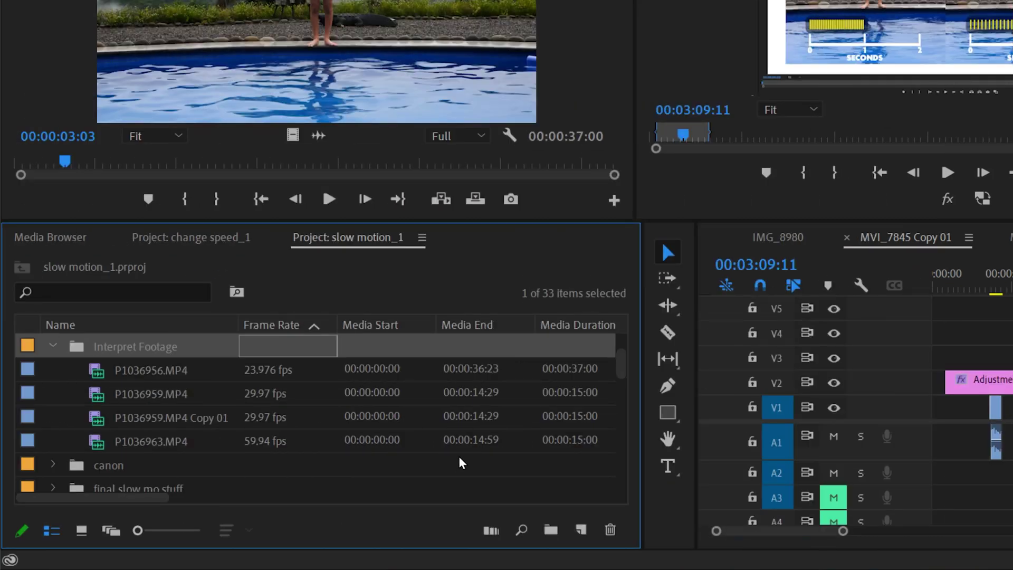
Step: Interpret the P1036959.MP4 and P1036963.MP4 footage at an assumed frame rate of 23.976 fps
{"action": "left_click", "coordinate": [296, 395]}
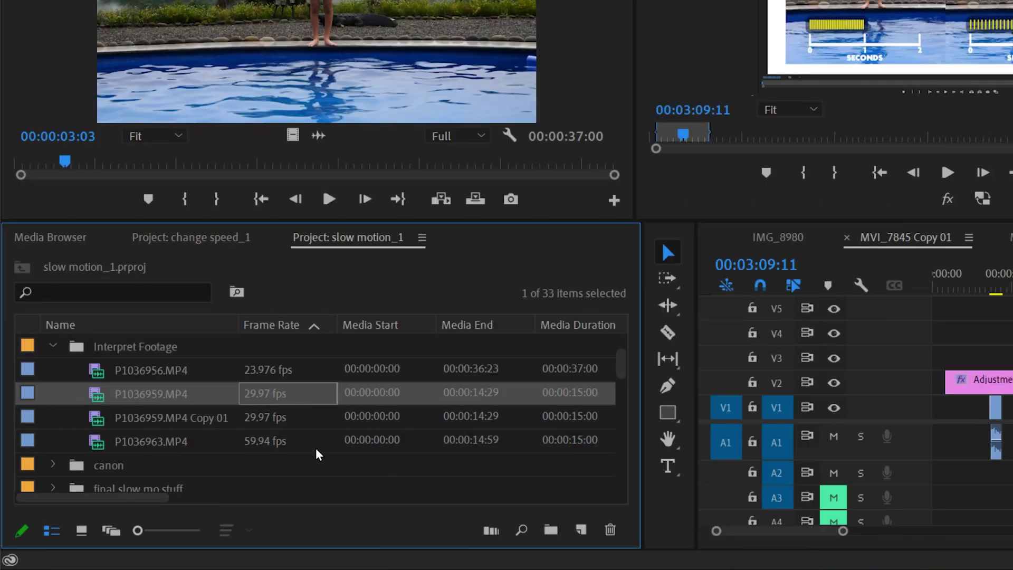
{"action": "left_click", "coordinate": [292, 442], "text": "ctrl"}
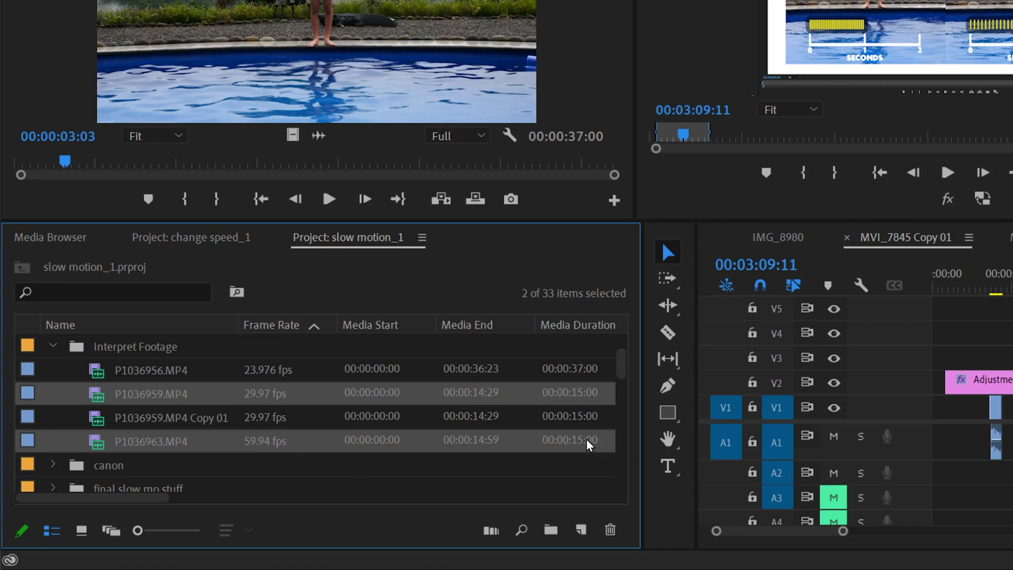
{"action": "right_click", "coordinate": [219, 393]}
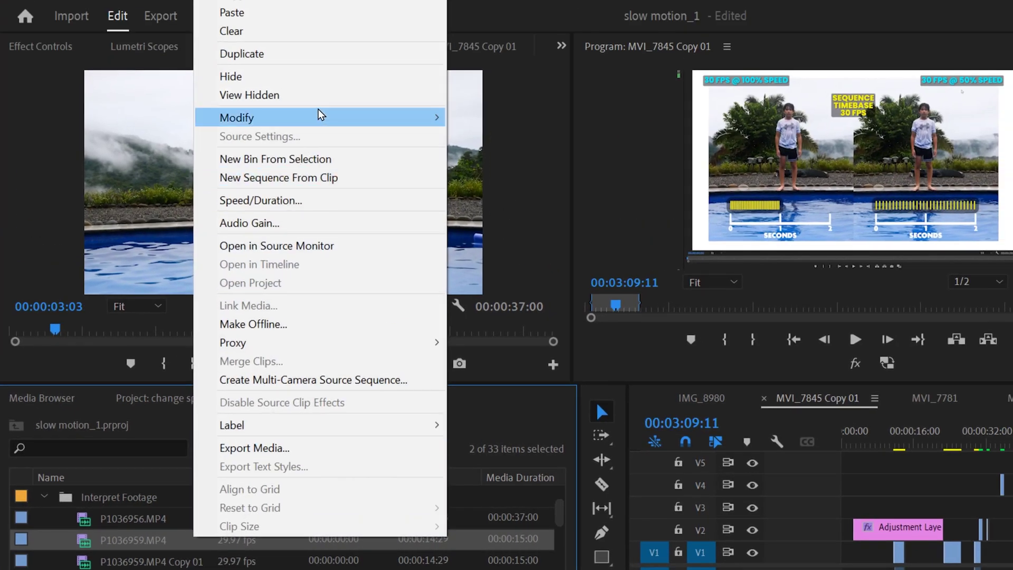
{"action": "mouse_move", "coordinate": [319, 114]}
{"action": "left_click", "coordinate": [526, 138]}
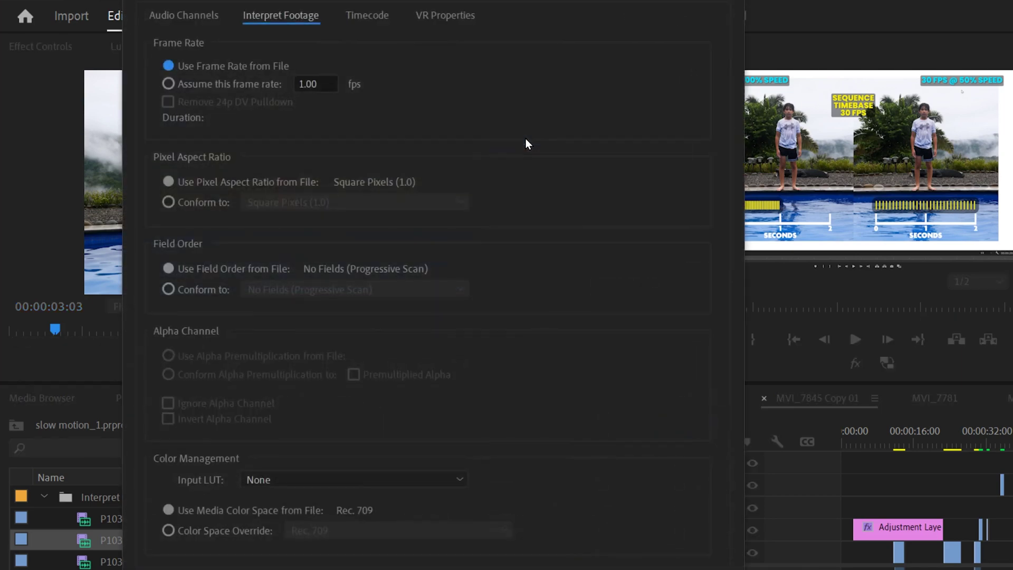
{"action": "left_click", "coordinate": [168, 122]}
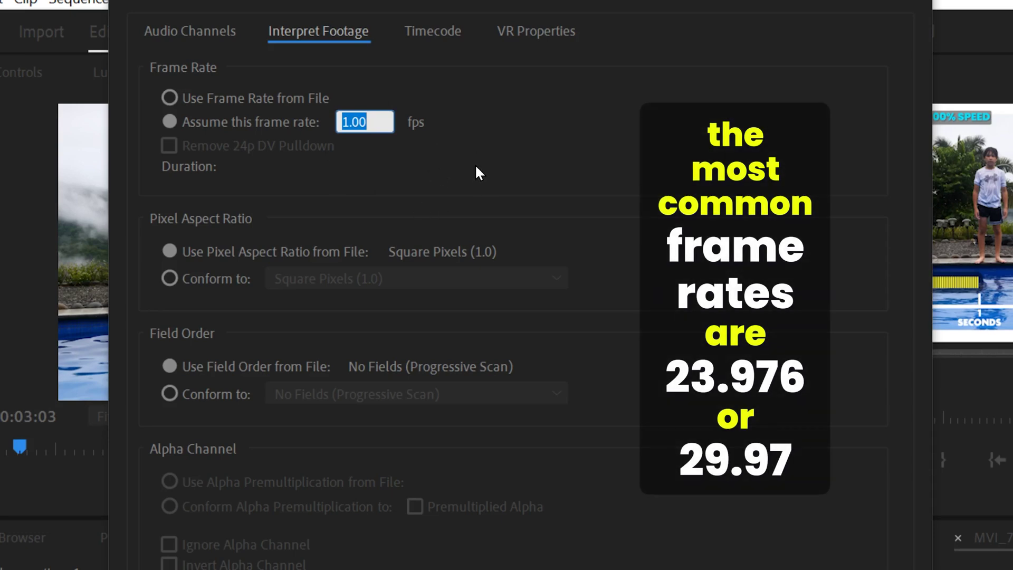
{"action": "type", "text": "23.976"}
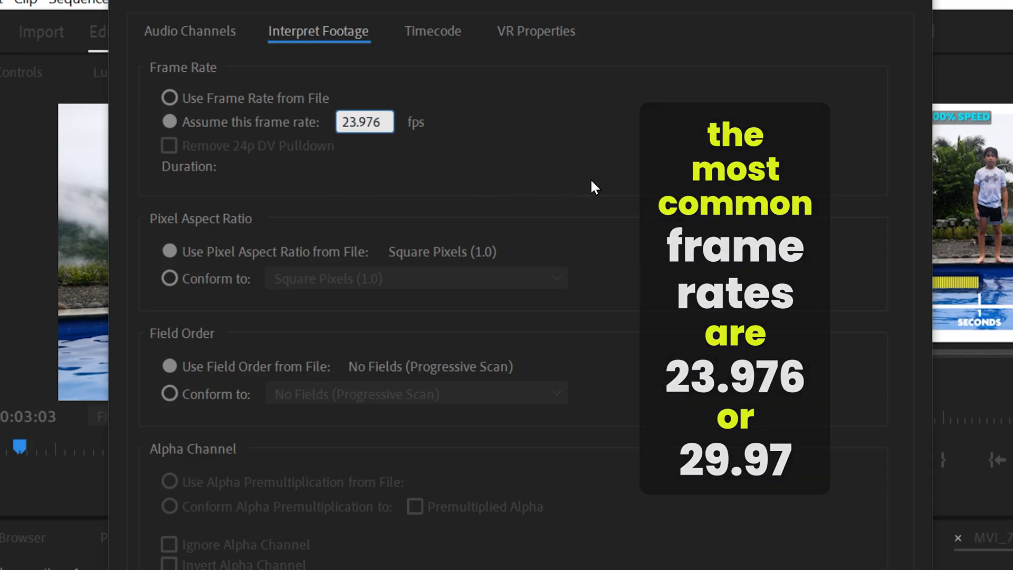
{"action": "key", "text": "Tab"}
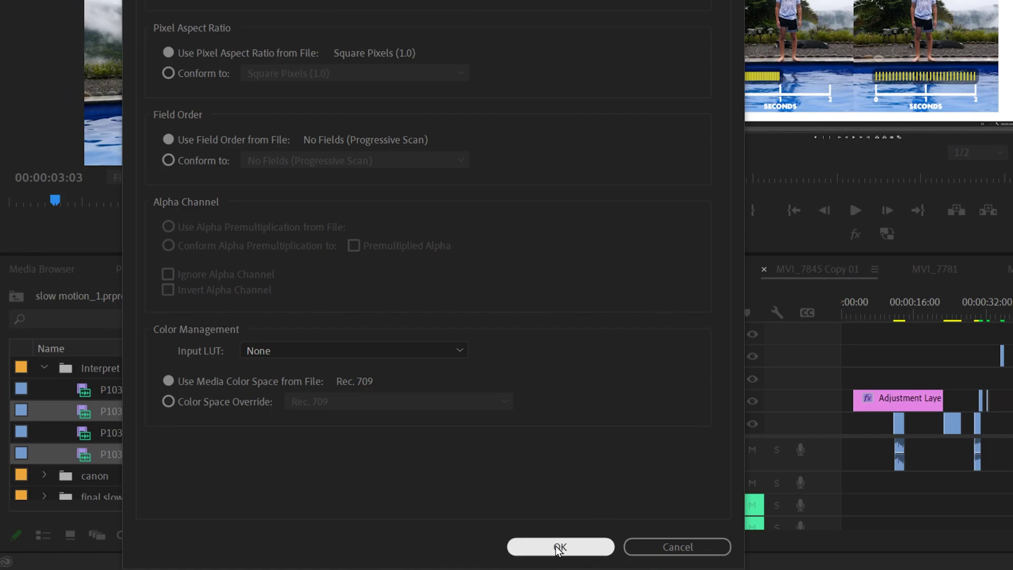
{"action": "left_click", "coordinate": [559, 546]}
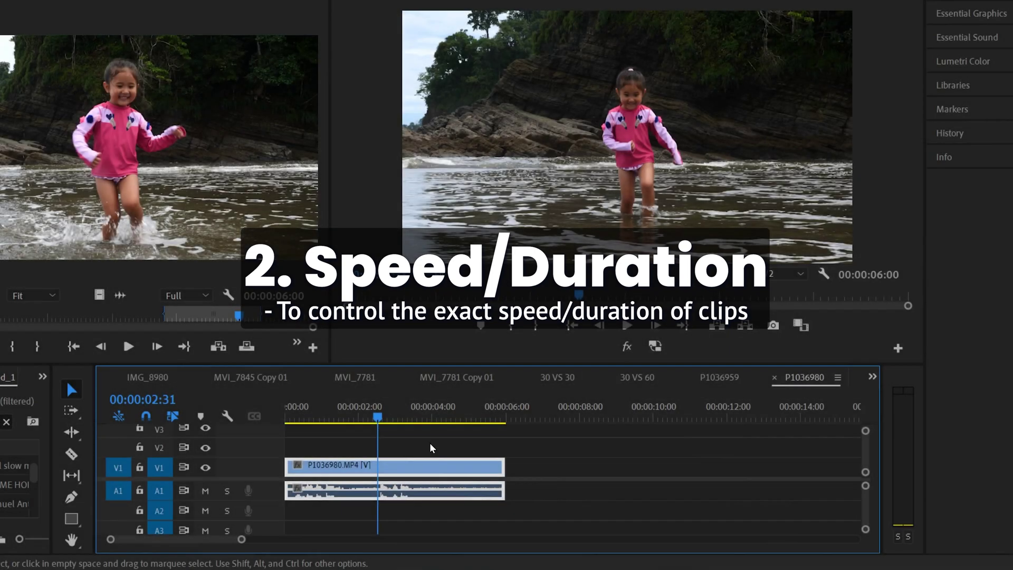
Step: Set the P1036980.MP4 timeline clip's speed to 50% and play back the slowed footage
{"action": "right_click", "coordinate": [404, 470]}
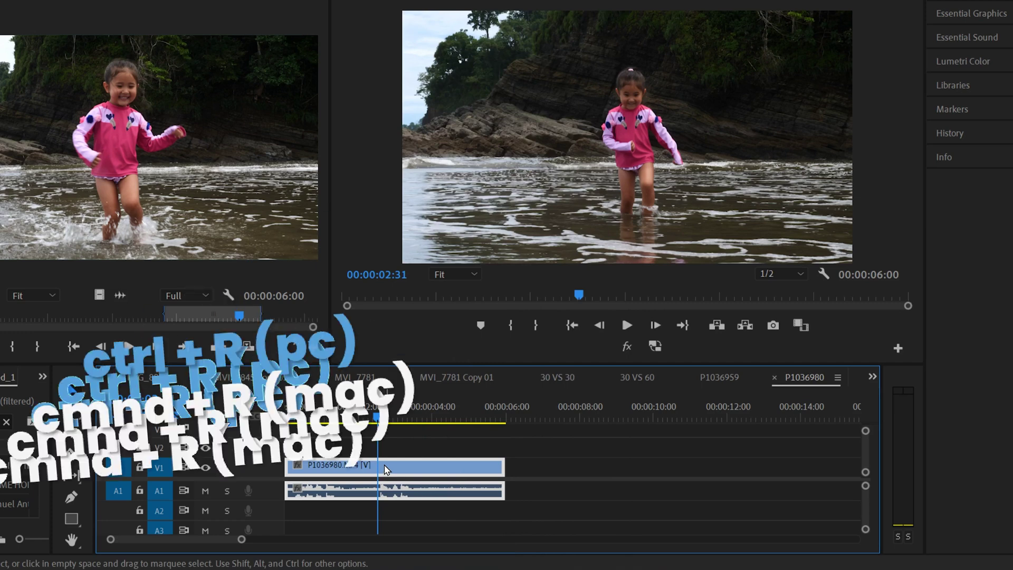
{"action": "key", "text": "ctrl+r"}
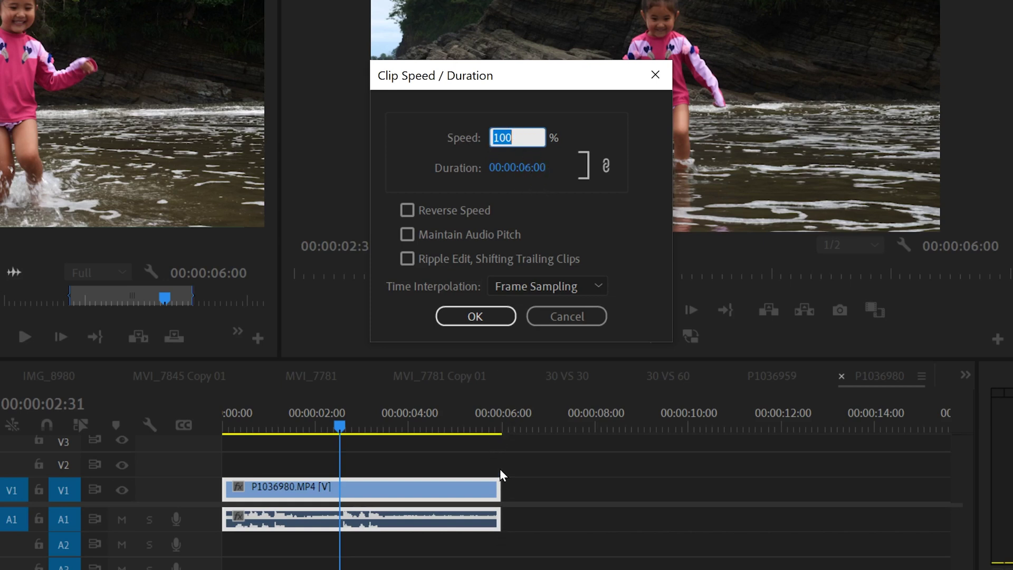
{"action": "type", "text": "50"}
{"action": "left_click", "coordinate": [609, 112]}
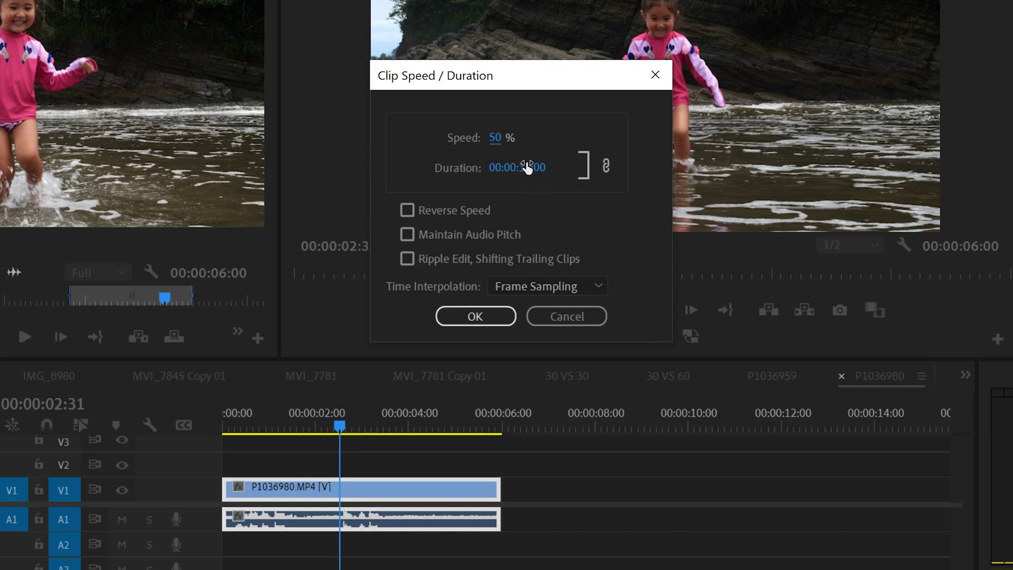
{"action": "left_click", "coordinate": [479, 315]}
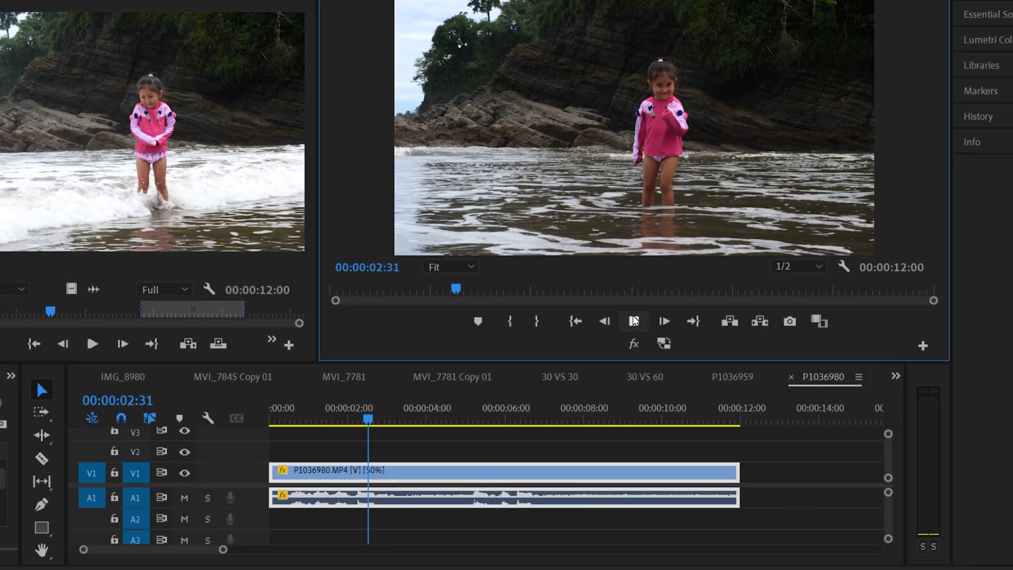
{"action": "left_click", "coordinate": [655, 310]}
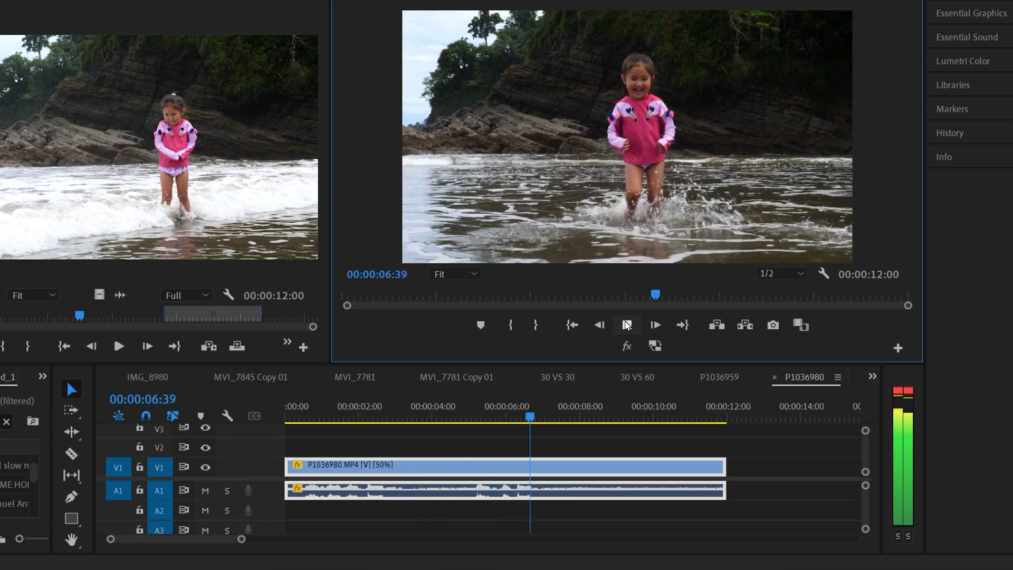
Step: Undo the clip's speed change and instead set its duration to 00:00:10:00
{"action": "key", "text": "ctrl+z"}
{"action": "key", "text": "ctrl+r"}
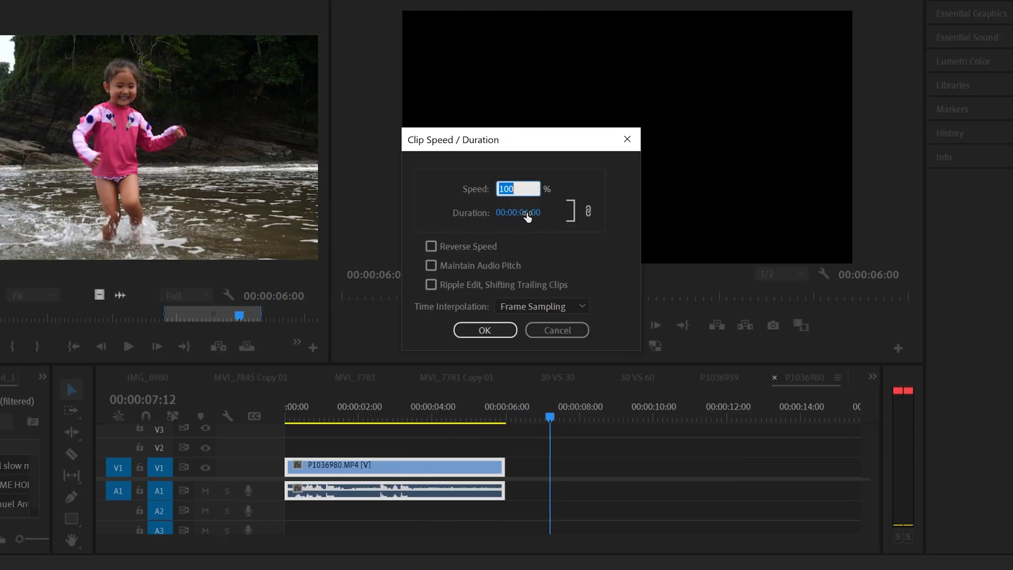
{"action": "left_click", "coordinate": [527, 213]}
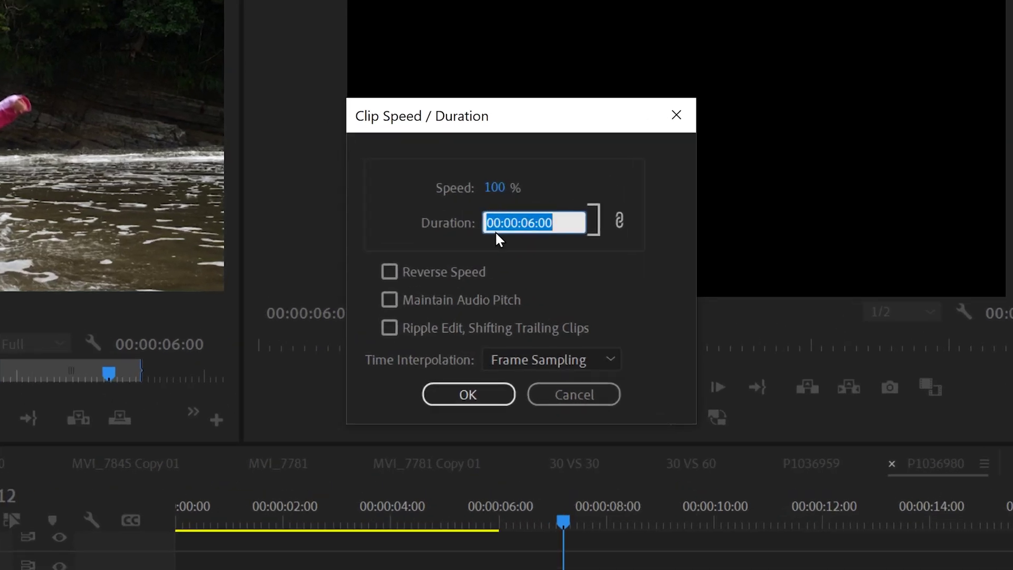
{"action": "left_click", "coordinate": [534, 222]}
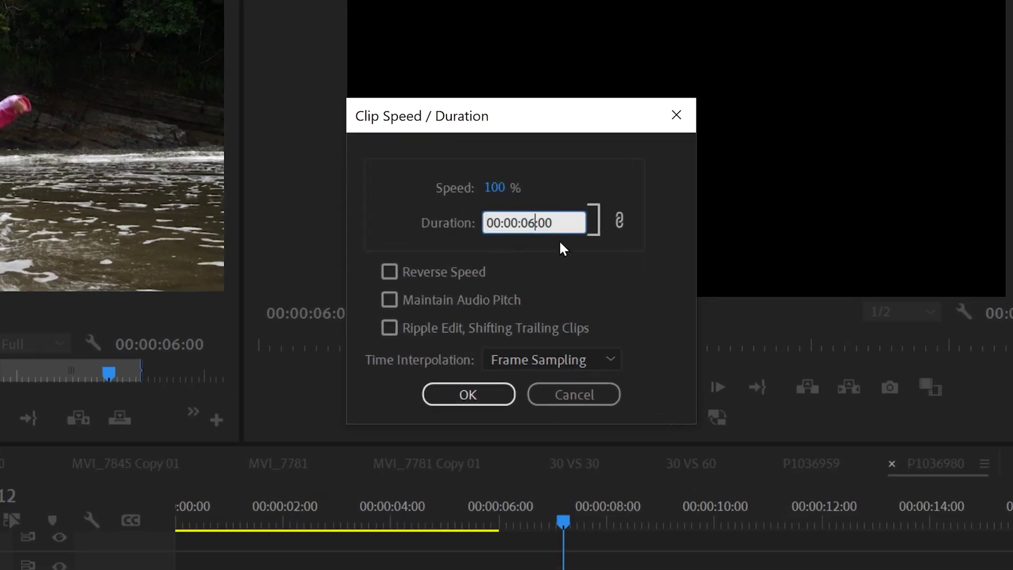
{"action": "key", "text": "BackSpace"}
{"action": "key", "text": "BackSpace"}
{"action": "type", "text": "10"}
{"action": "key", "text": "Return"}
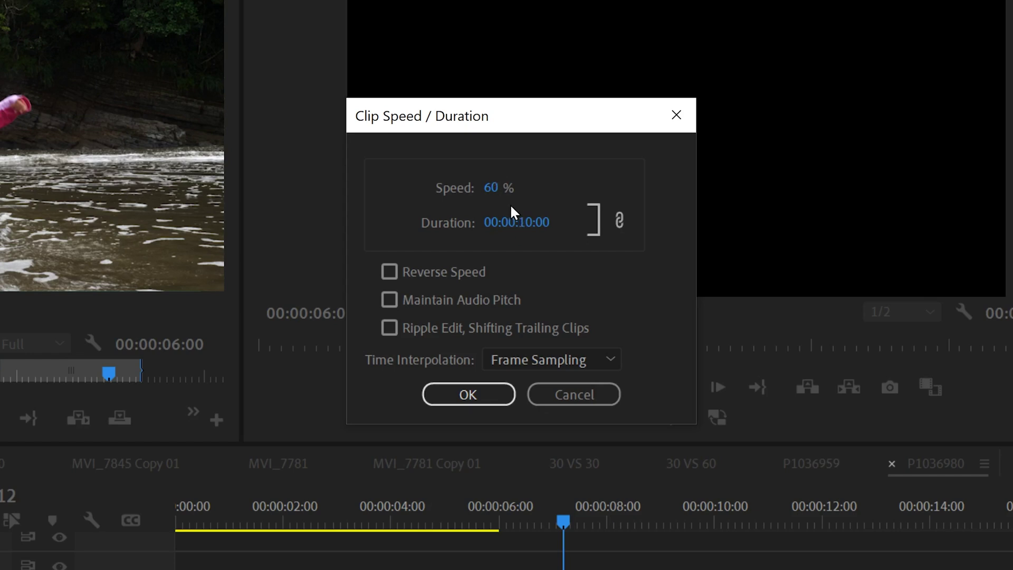
{"action": "left_click", "coordinate": [460, 393]}
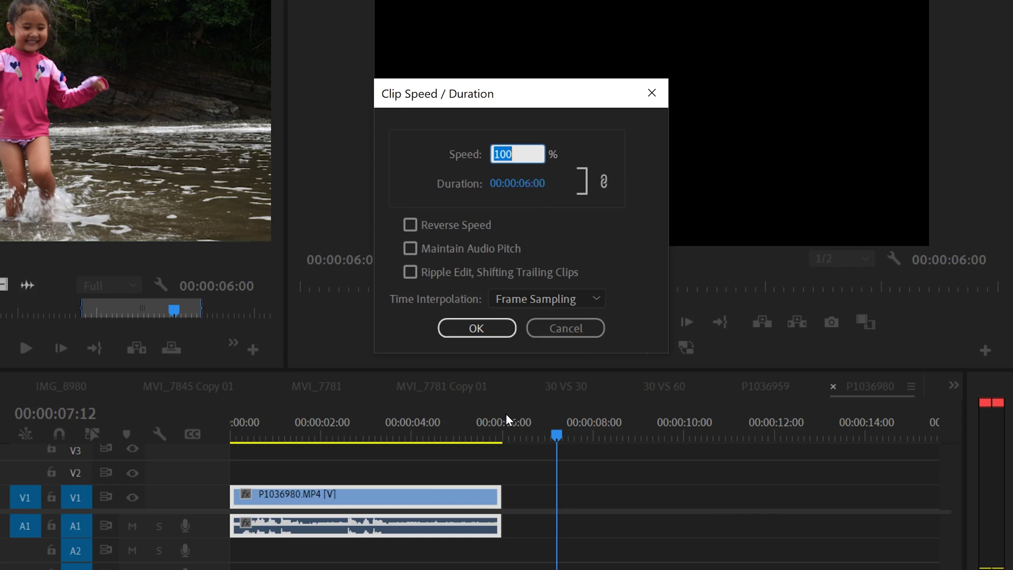
Step: Slow the P1036980.MP4 clip to 50% with speed and duration unlinked, and play back the result
{"action": "left_click", "coordinate": [602, 182]}
{"action": "left_click", "coordinate": [510, 159]}
{"action": "type", "text": "50"}
{"action": "key", "text": "Return"}
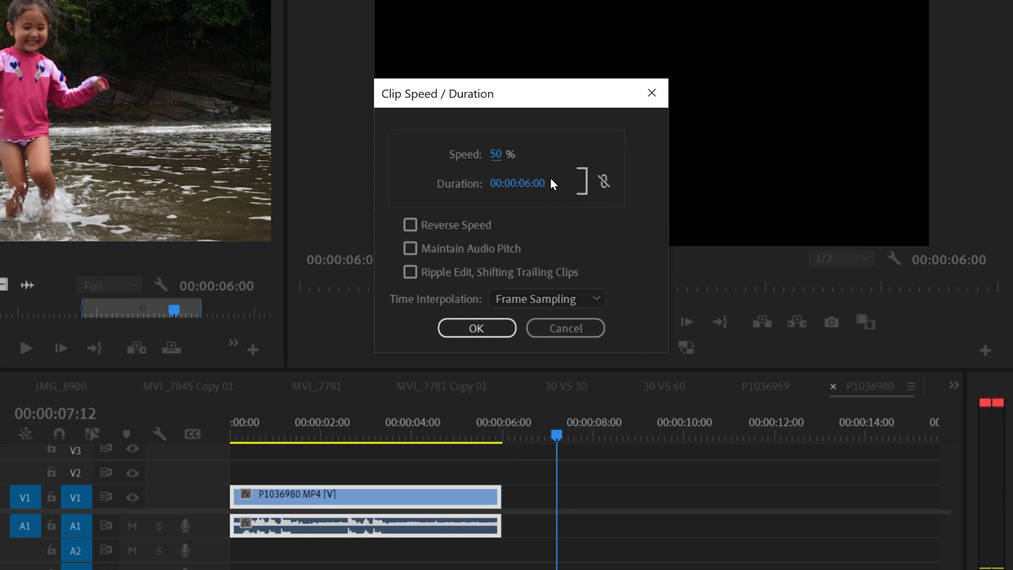
{"action": "left_click", "coordinate": [474, 328]}
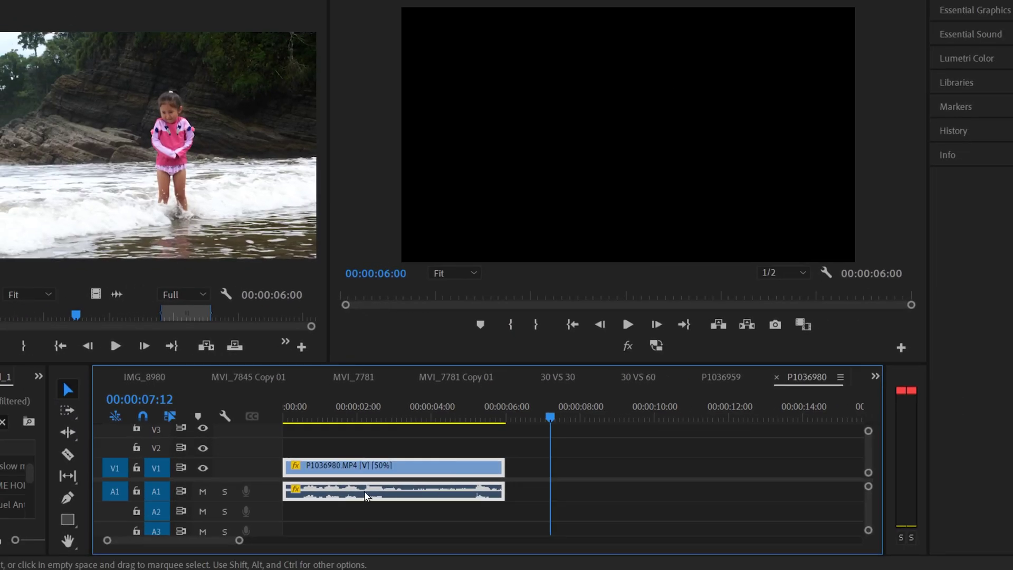
{"action": "left_click", "coordinate": [359, 417]}
{"action": "left_click", "coordinate": [626, 326]}
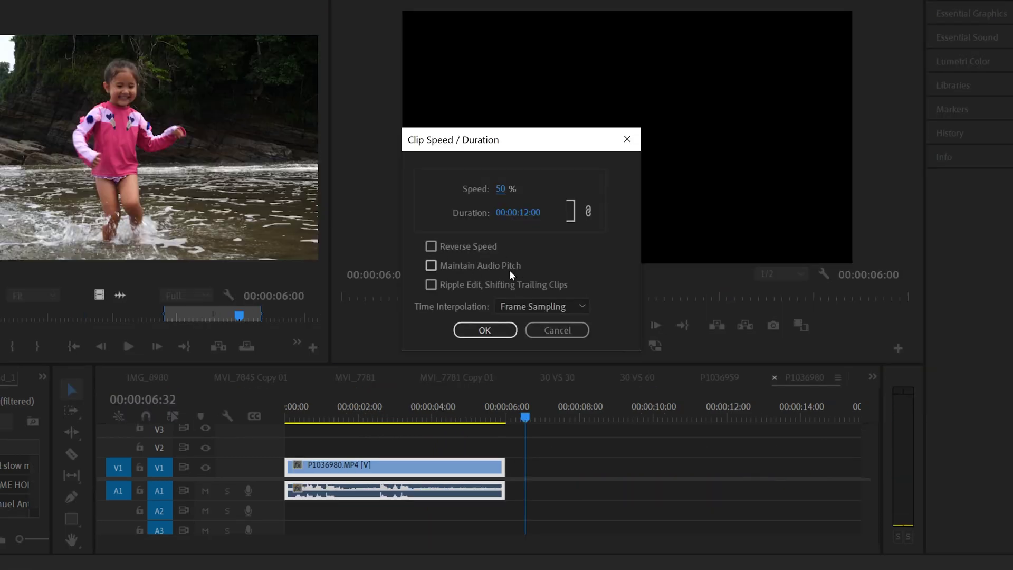
Step: Apply Reverse Speed to the P1036980.MP4 clip at 50% speed and play it back
{"action": "left_click", "coordinate": [430, 245]}
{"action": "left_click", "coordinate": [485, 330]}
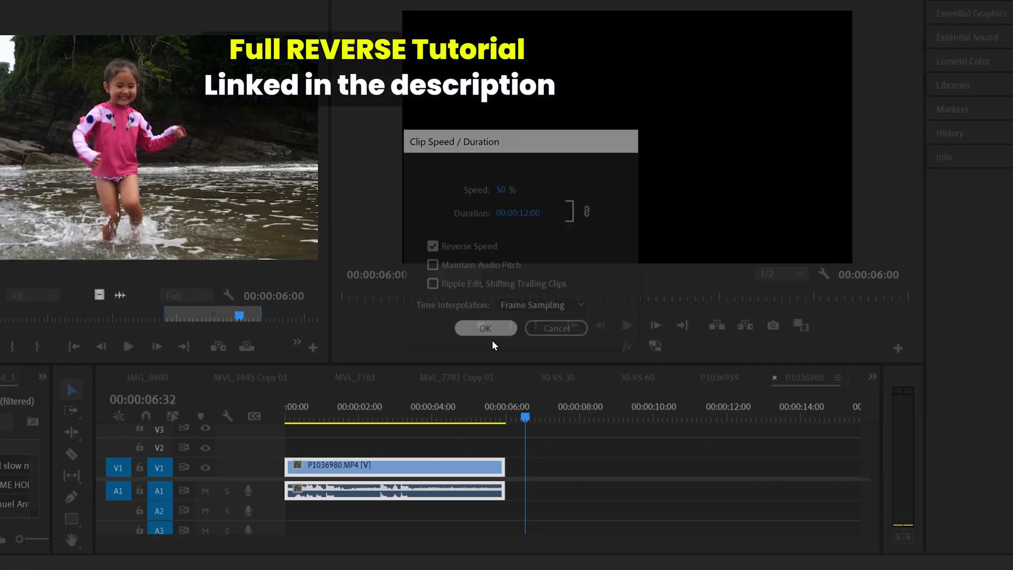
{"action": "left_click", "coordinate": [421, 416]}
{"action": "left_click", "coordinate": [627, 325]}
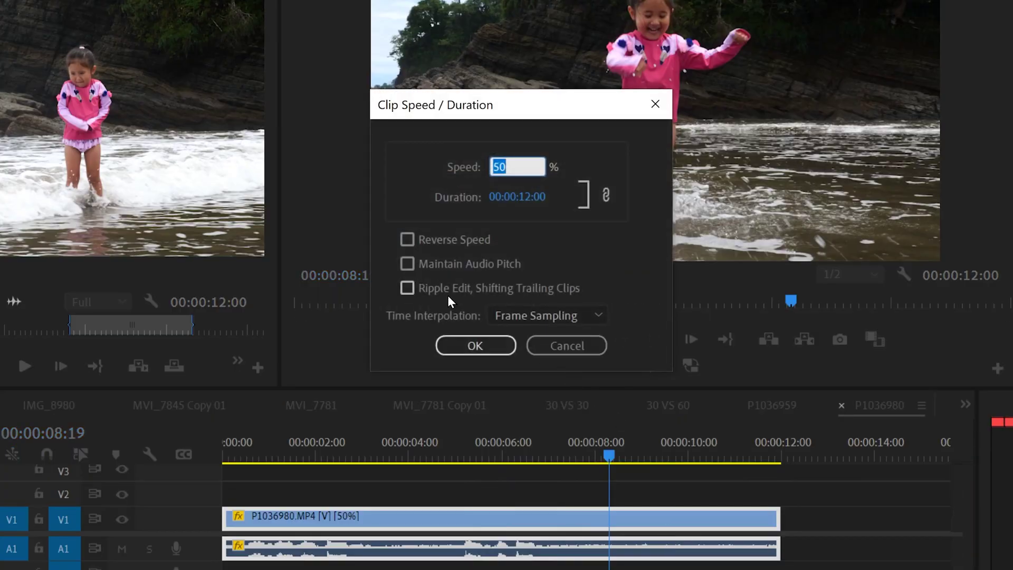
Step: Enable Maintain Audio Pitch for the 50% speed P1036980.MP4 clip and play back part of it
{"action": "left_click", "coordinate": [407, 264]}
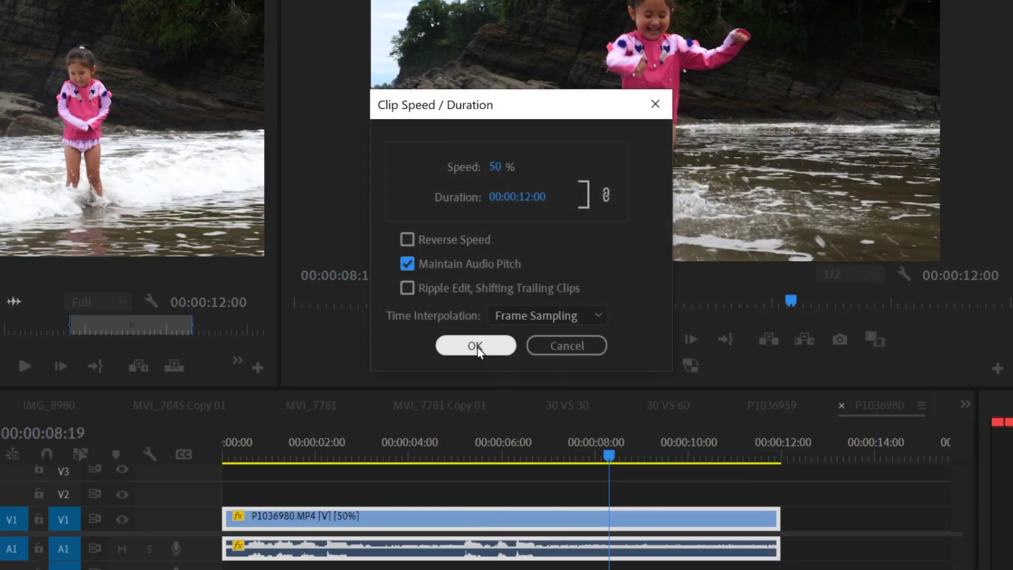
{"action": "left_click", "coordinate": [475, 345]}
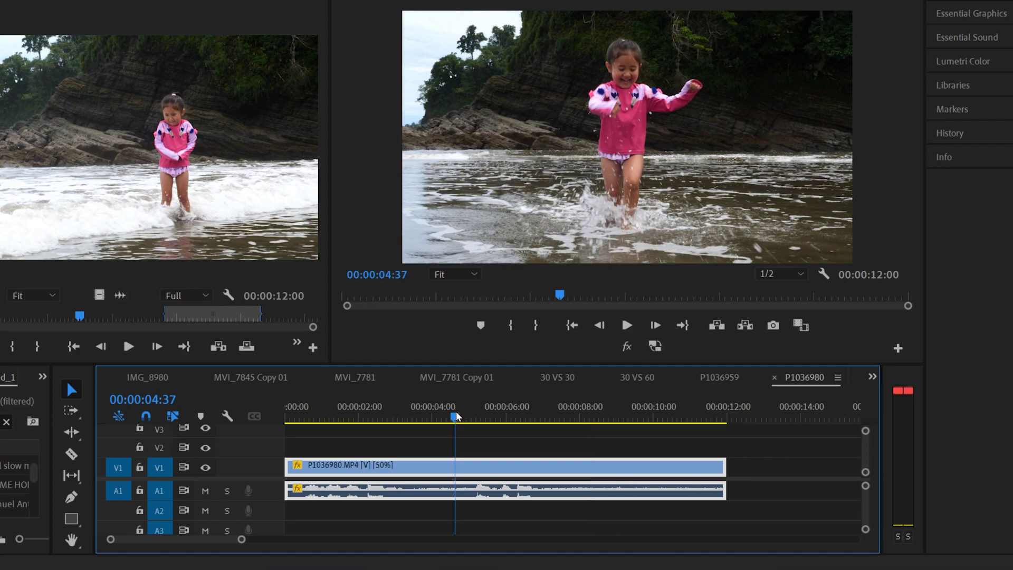
{"action": "left_click", "coordinate": [626, 325]}
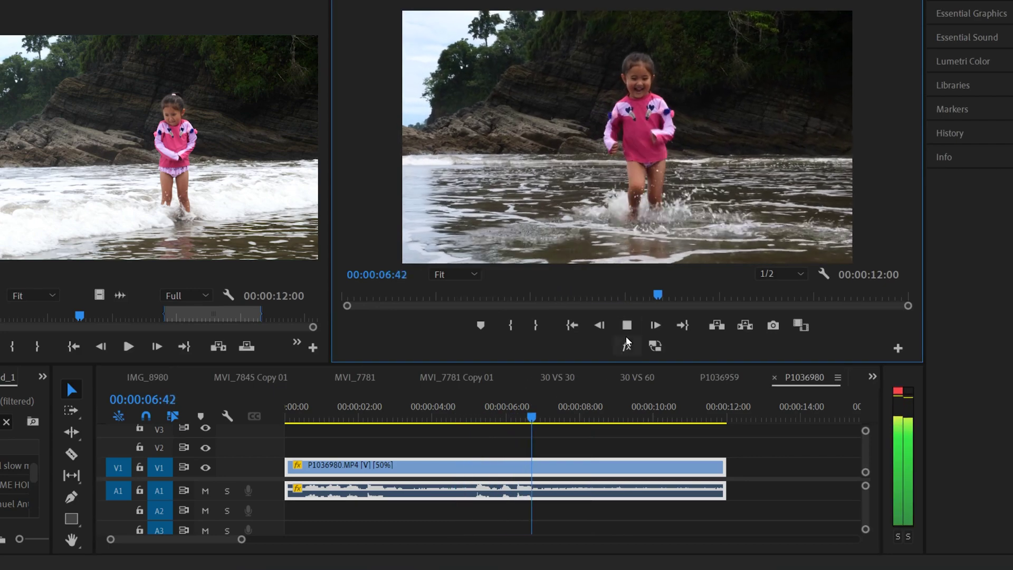
{"action": "key", "text": "space"}
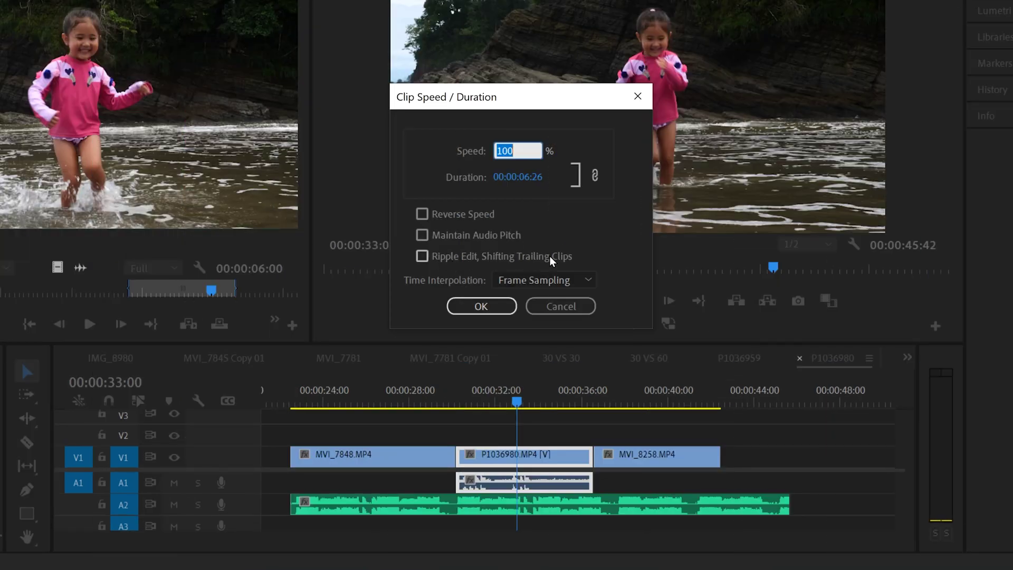
Step: Set the speed of the P1036980.MP4 clip between MVI_7848 and MVI_8258 to 50% without rippling the trailing clips
{"action": "type", "text": "50"}
{"action": "key", "text": "Return"}
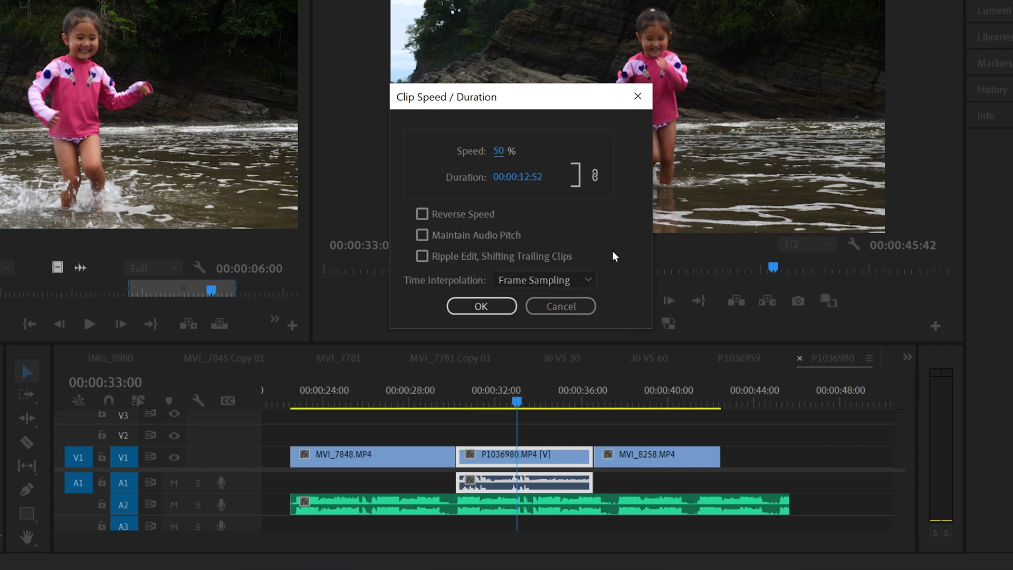
{"action": "left_click", "coordinate": [479, 307]}
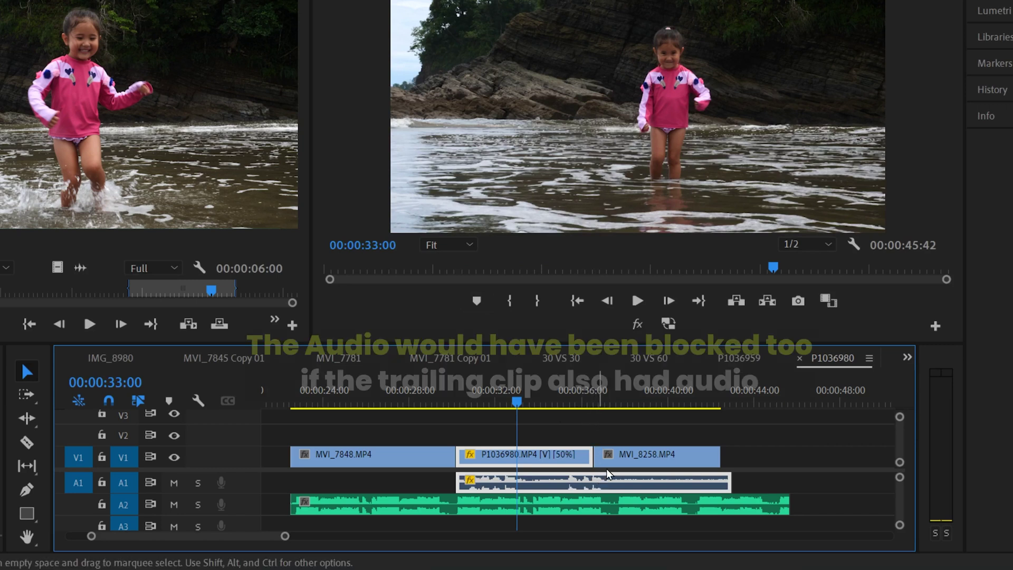
{"action": "left_click", "coordinate": [643, 461]}
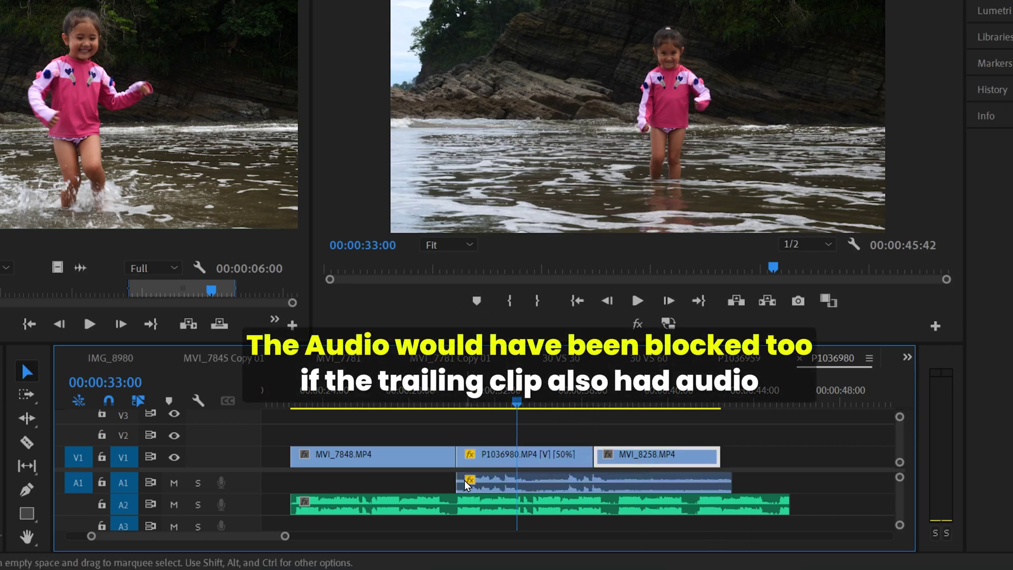
{"action": "left_click", "coordinate": [537, 481]}
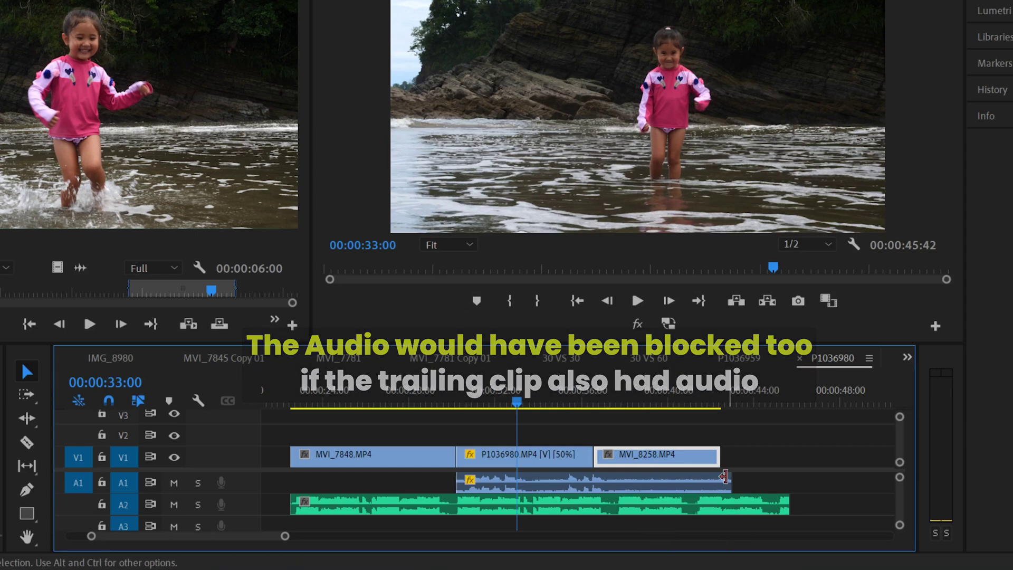
Step: Set the middle P1036980.MP4 clip's speed to 50% with Ripple Edit, Shifting Trailing Clips enabled
{"action": "key", "text": "ctrl+r"}
{"action": "left_click", "coordinate": [404, 229]}
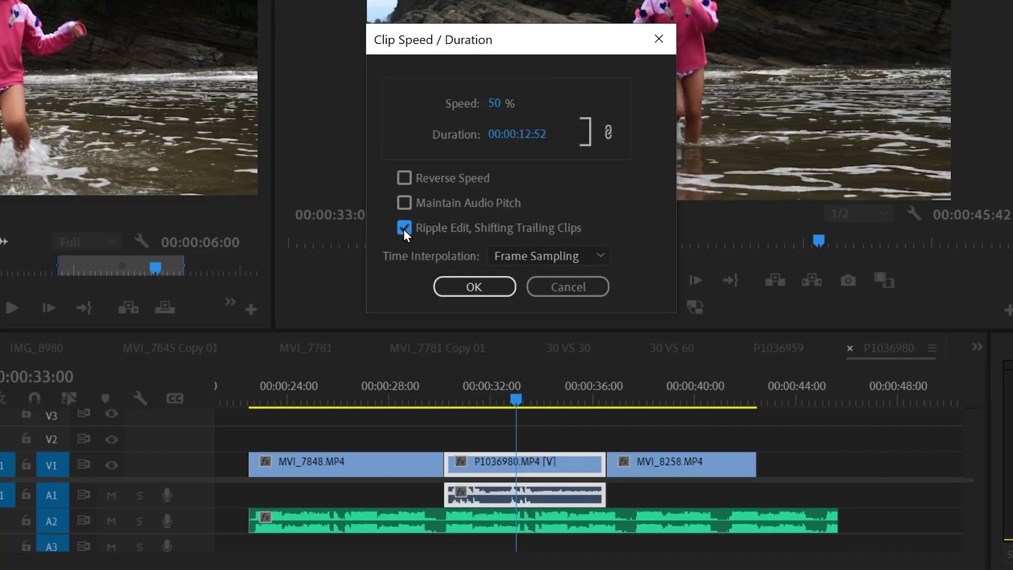
{"action": "left_click", "coordinate": [483, 285]}
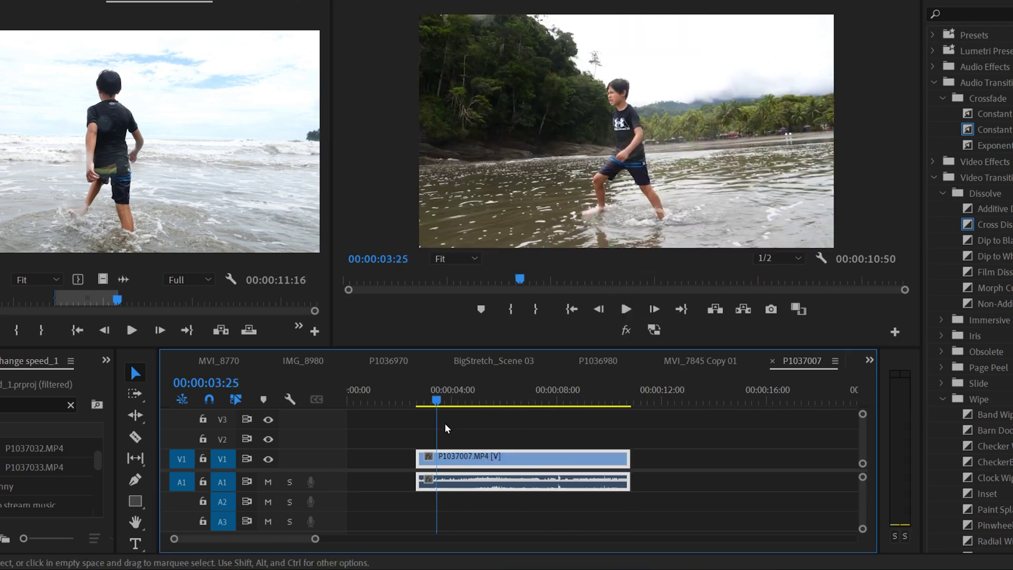
Step: Split the P1037007.MP4 clip at 00:00:05:24 and 00:00:05:57 to isolate the jump into the water
{"action": "left_click_drag", "start_coordinate": [436, 400], "coordinate": [488, 399]}
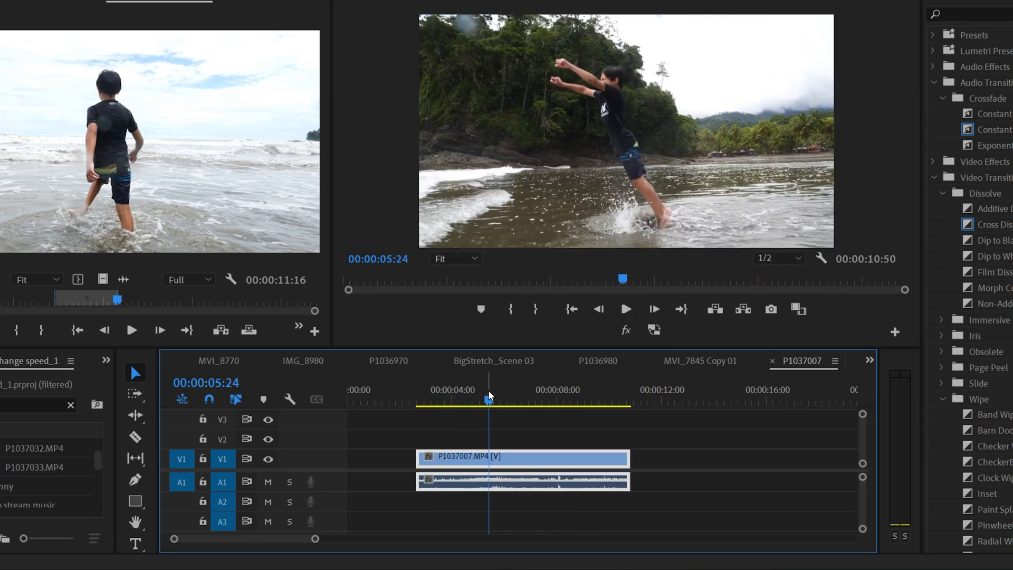
{"action": "left_click", "coordinate": [135, 437]}
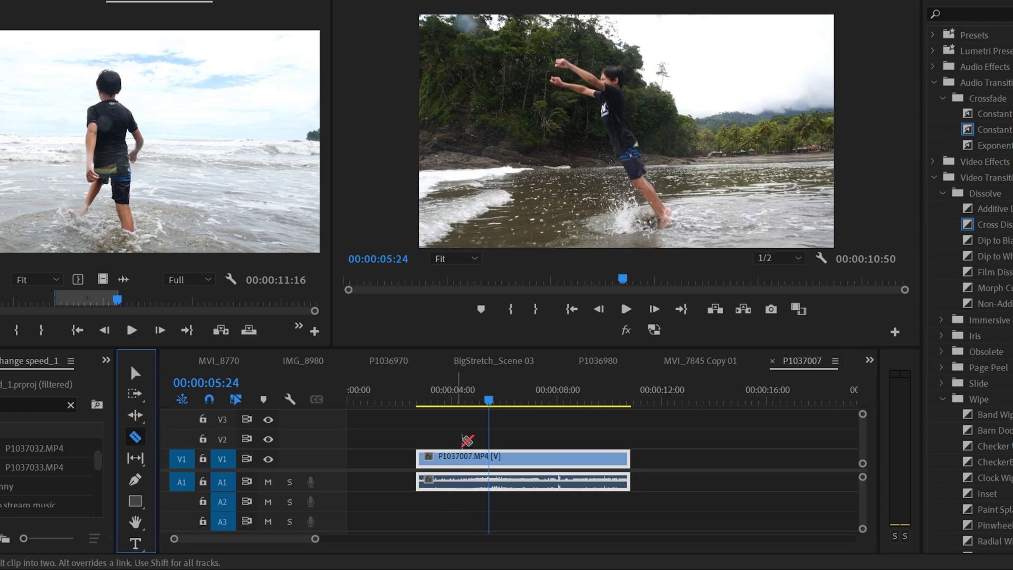
{"action": "left_click", "coordinate": [494, 459]}
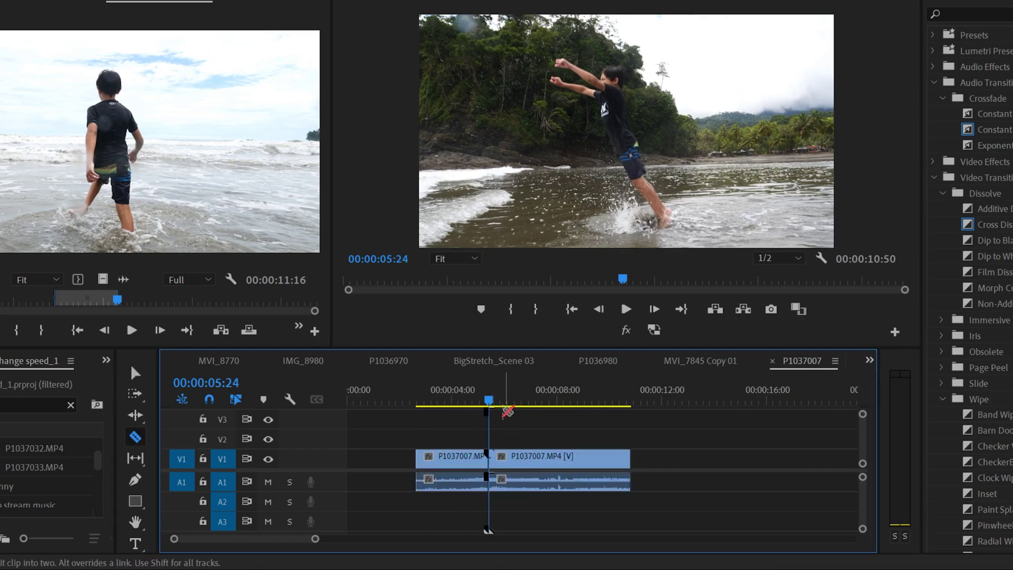
{"action": "left_click_drag", "start_coordinate": [493, 401], "coordinate": [504, 401]}
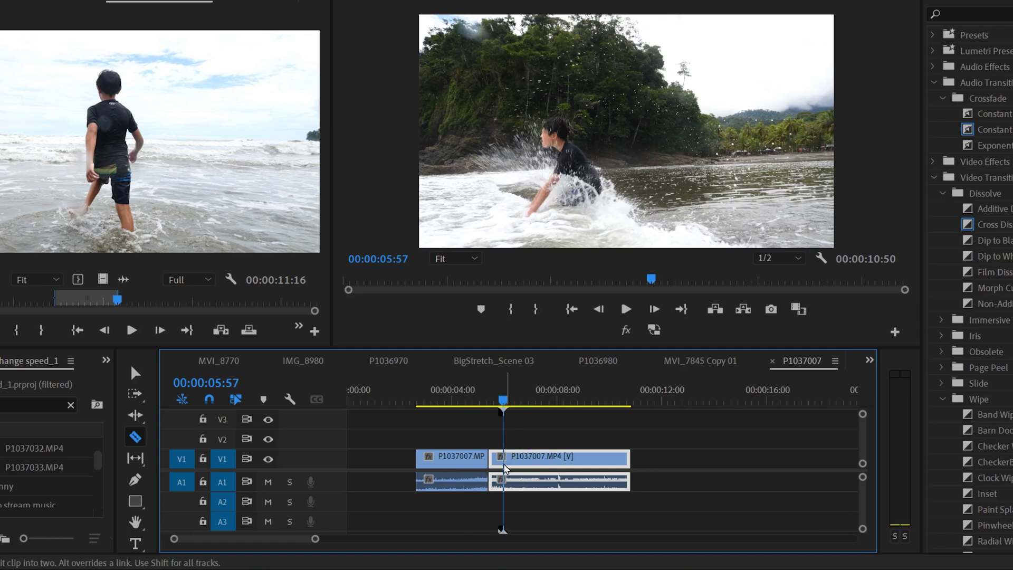
{"action": "left_click", "coordinate": [507, 460]}
{"action": "left_click", "coordinate": [135, 372]}
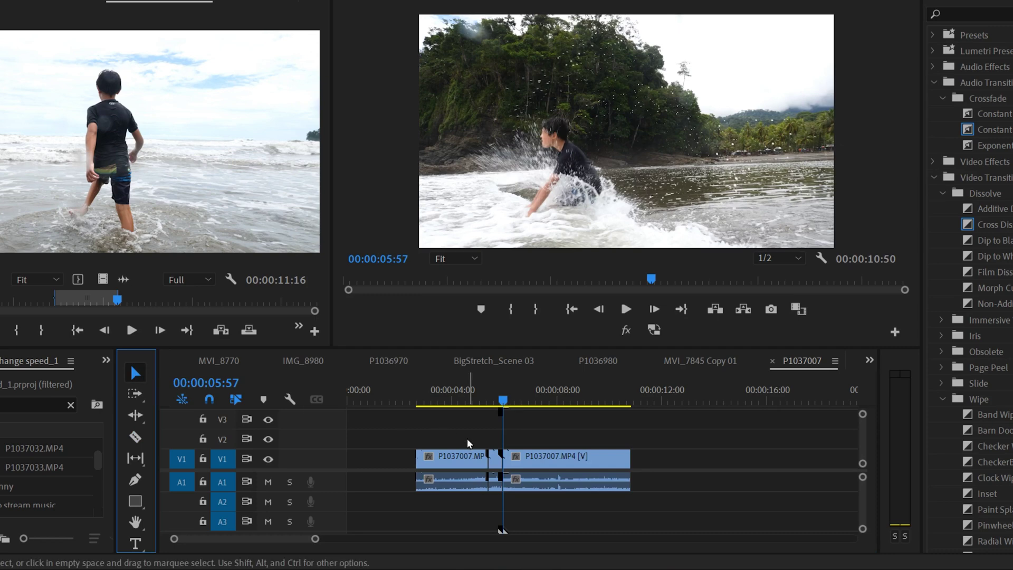
Step: Set the short middle segment of P1037007.MP4 to 25% speed with Ripple Edit, Shifting Trailing Clips enabled
{"action": "left_click", "coordinate": [494, 467]}
{"action": "right_click", "coordinate": [494, 464]}
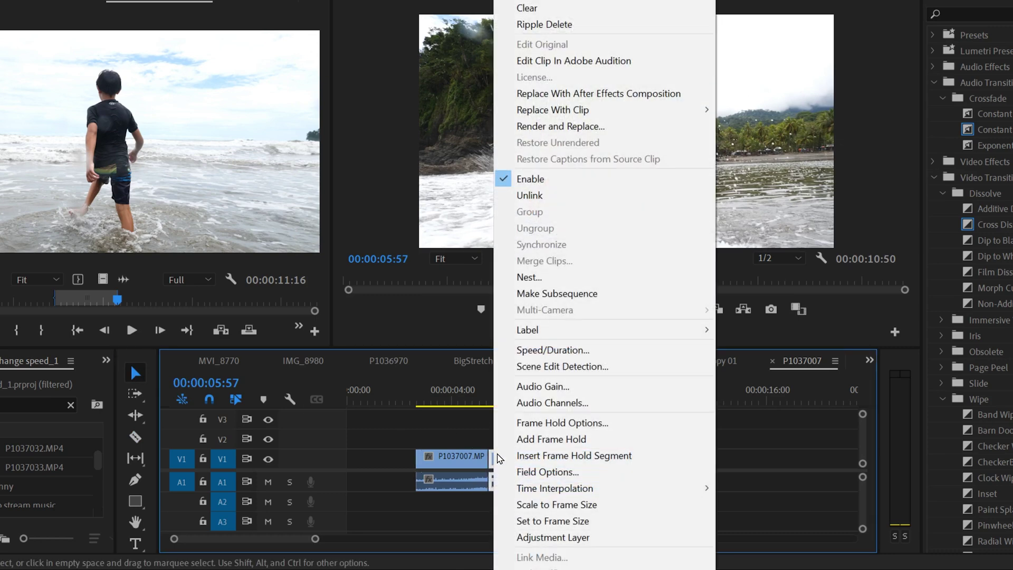
{"action": "left_click", "coordinate": [547, 356]}
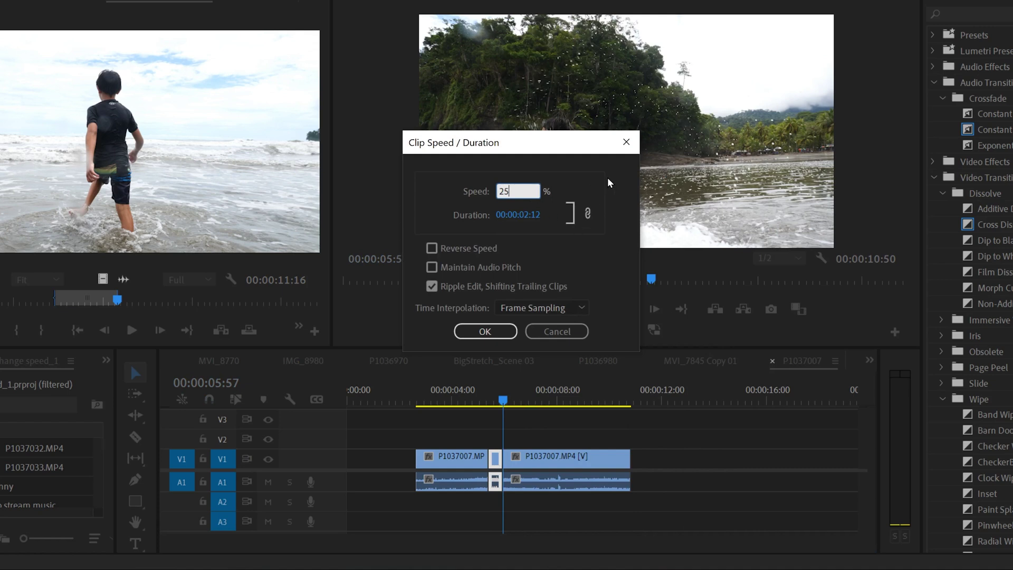
{"action": "type", "text": "25"}
{"action": "left_click", "coordinate": [609, 221]}
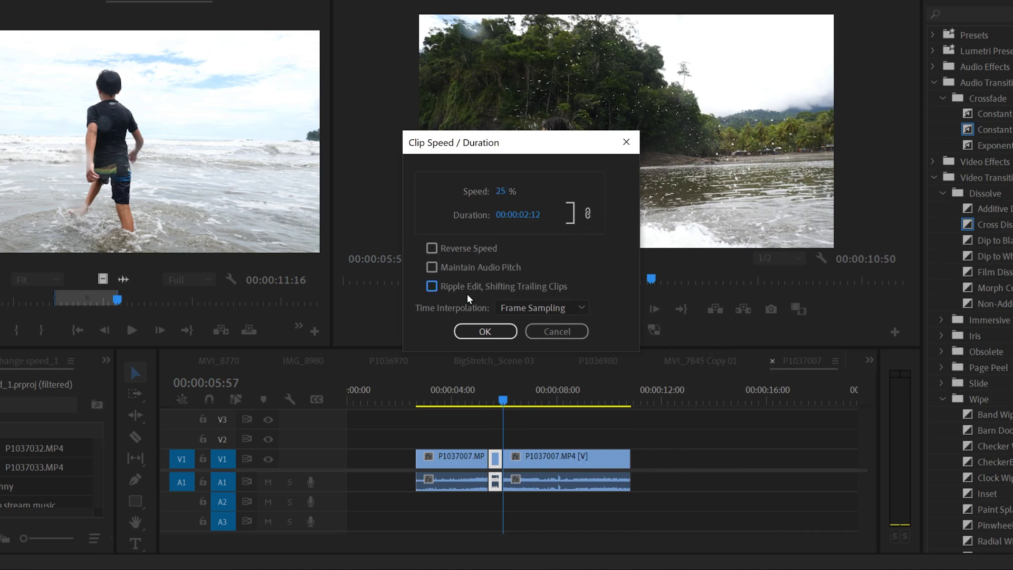
{"action": "left_click", "coordinate": [432, 287]}
{"action": "left_click", "coordinate": [481, 332]}
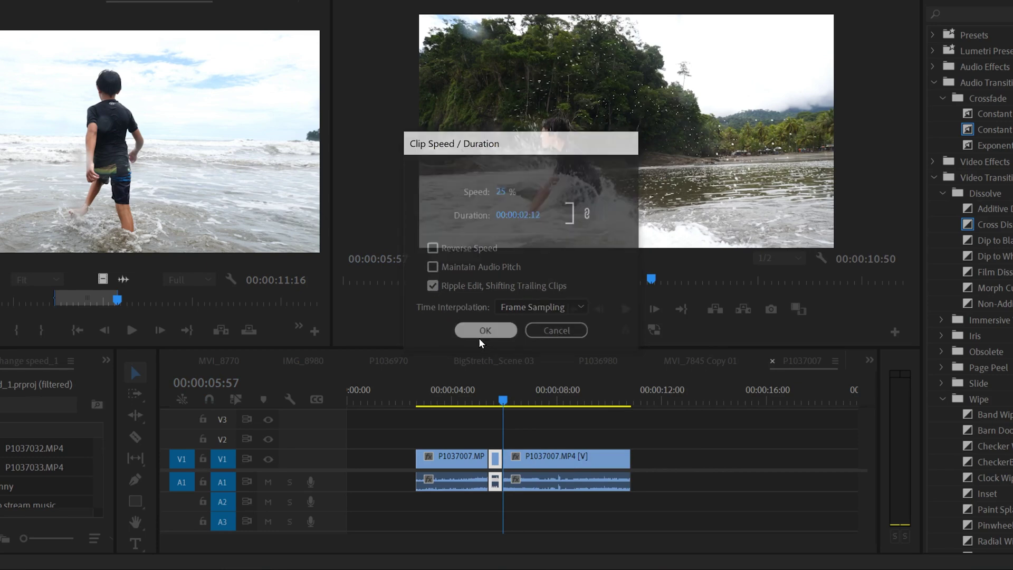
Step: Play back the P1037007 sequence from before the slowed middle segment into the segment after it
{"action": "left_click", "coordinate": [464, 399]}
{"action": "left_click", "coordinate": [625, 309]}
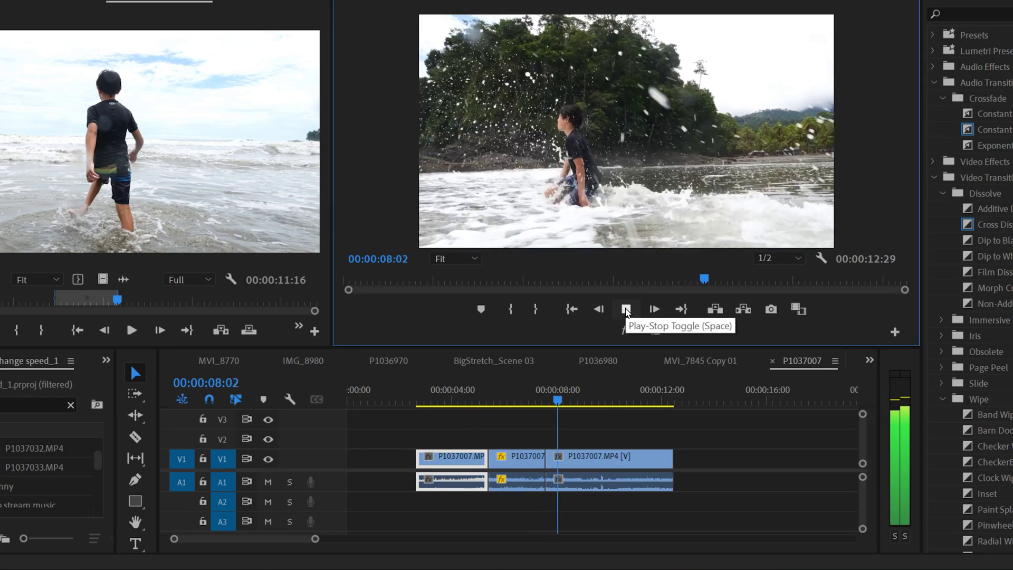
{"action": "left_click", "coordinate": [626, 310]}
{"action": "left_click", "coordinate": [588, 458]}
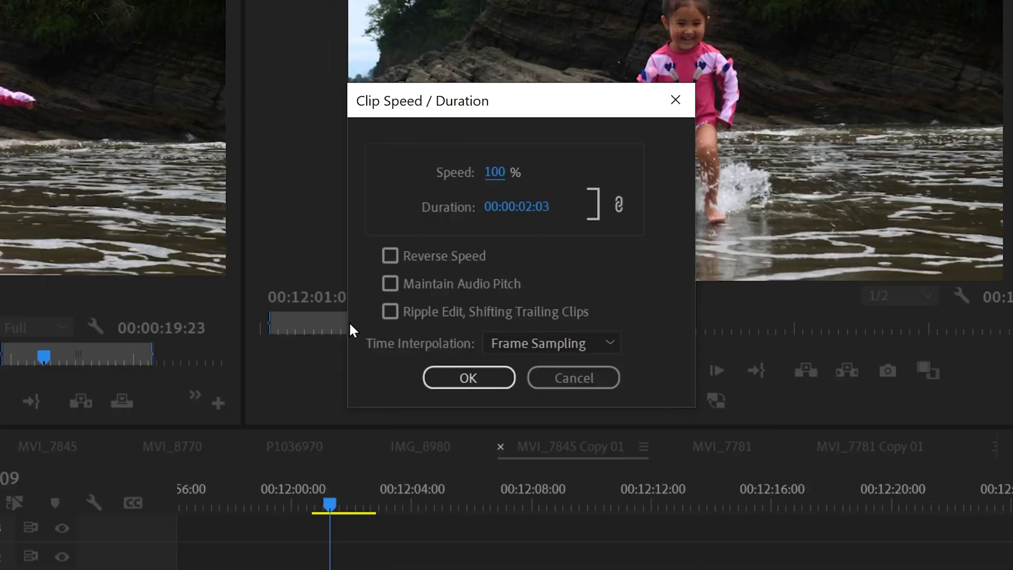
Step: Set the speed of the P1036980.MP4 clip in the MVI_7845 Copy 01 sequence to 10%
{"action": "left_click", "coordinate": [495, 172]}
{"action": "type", "text": "10"}
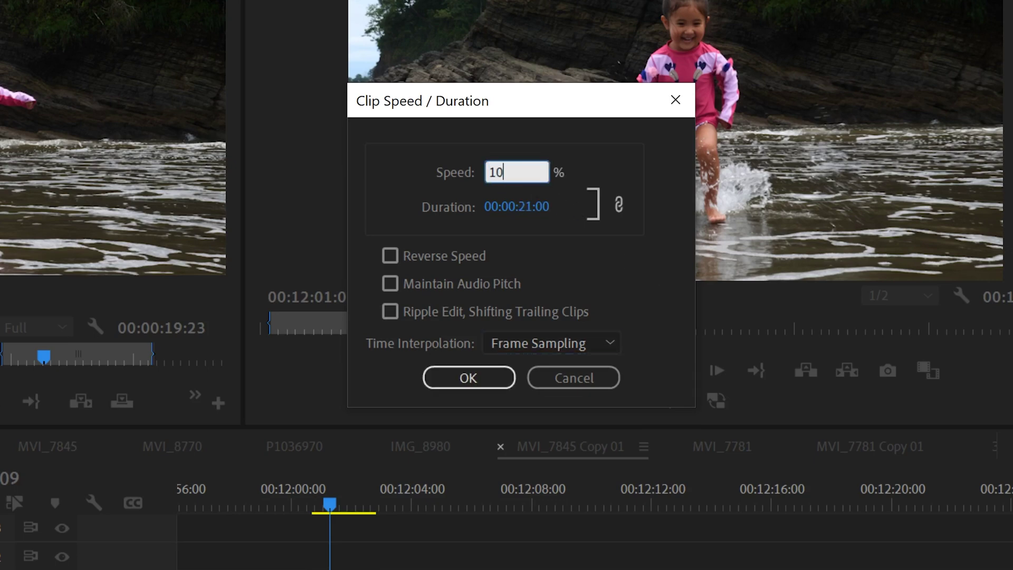
{"action": "left_click", "coordinate": [468, 378]}
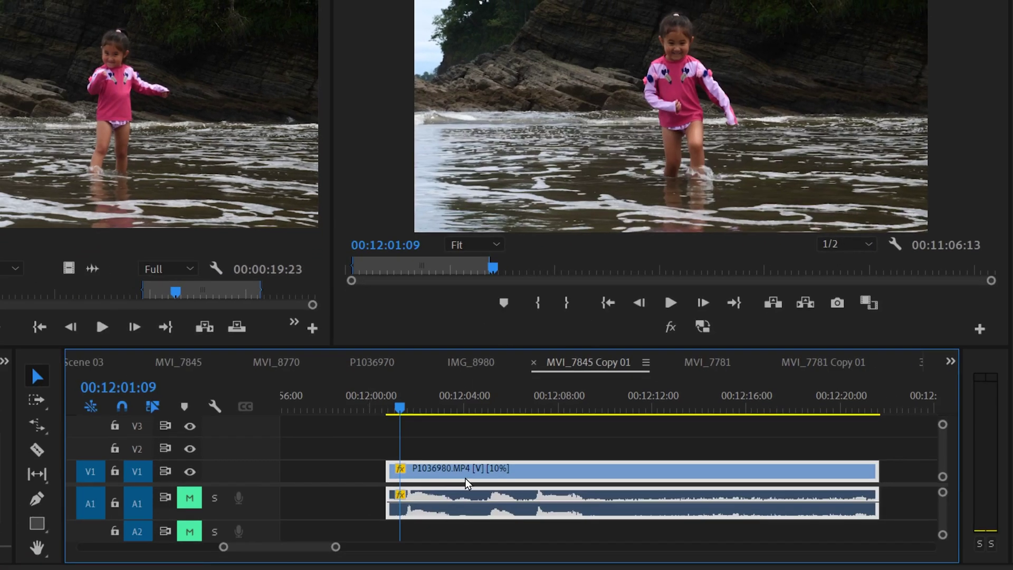
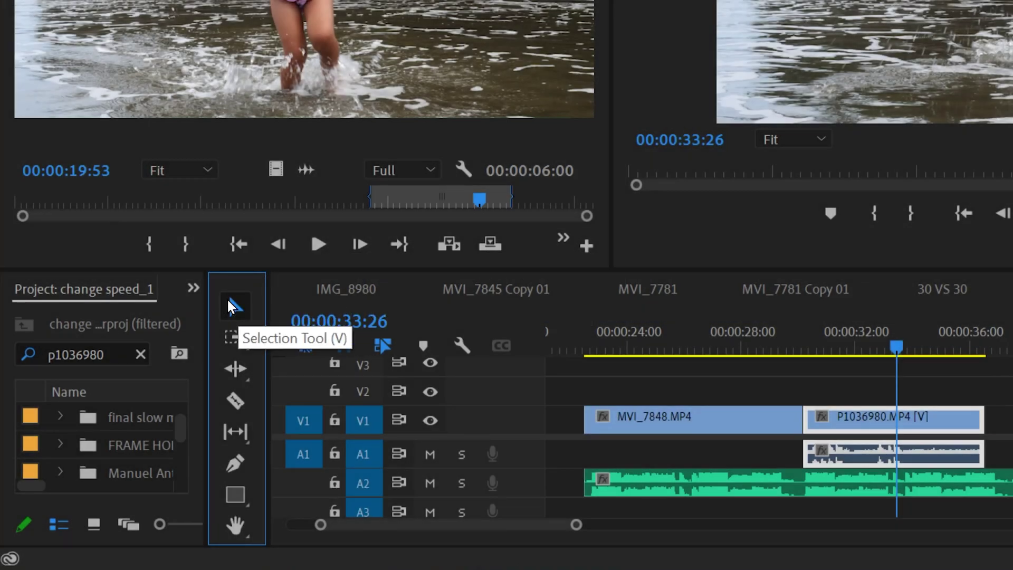
{"action": "left_click", "coordinate": [234, 371]}
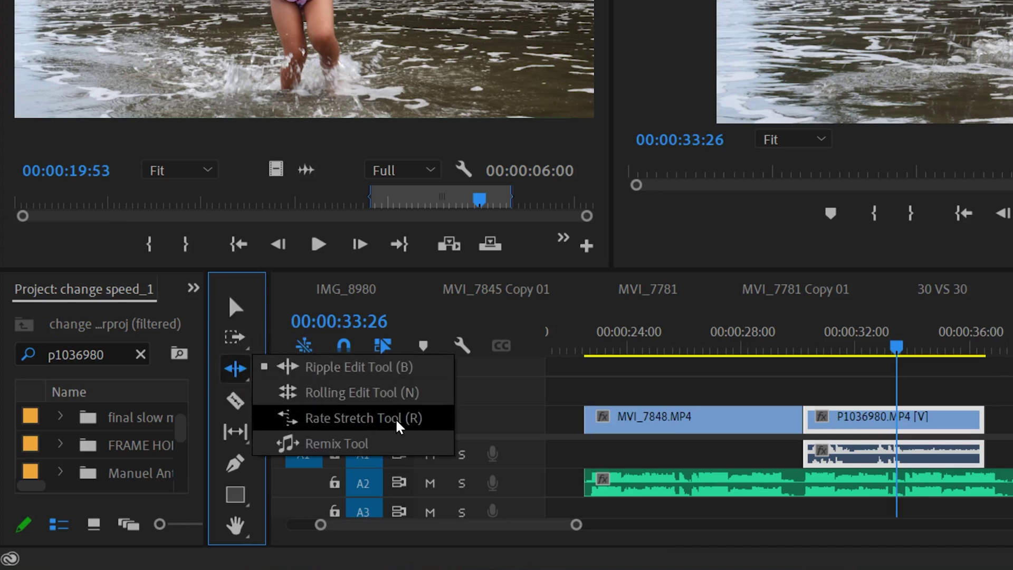
{"action": "left_click", "coordinate": [363, 418]}
{"action": "left_click", "coordinate": [244, 312]}
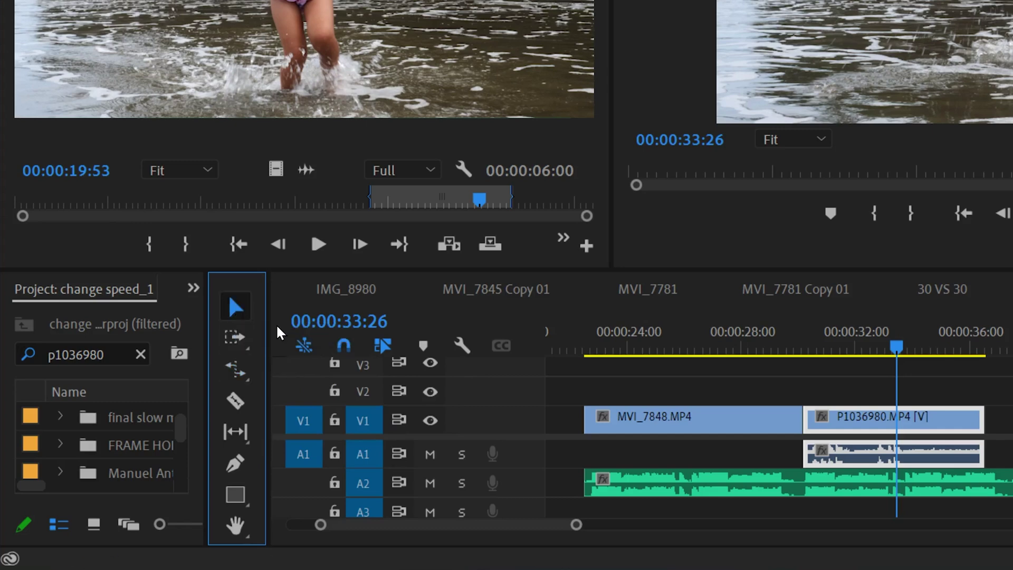
Step: Use the Rate Stretch Tool to extend the end of P1036980.MP4 across the gap before MVI_8258.MP4
{"action": "key", "text": "r"}
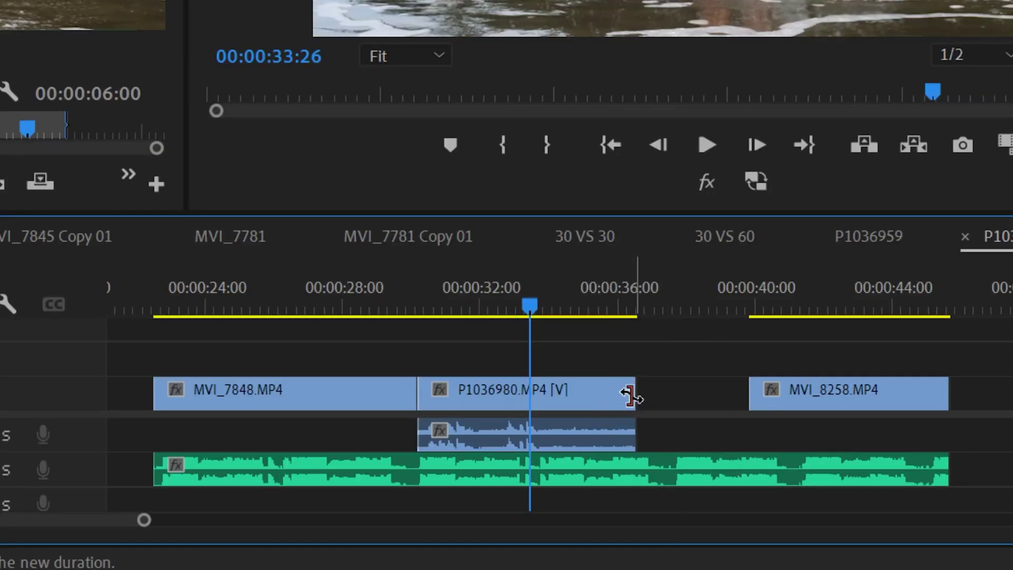
{"action": "left_click_drag", "start_coordinate": [630, 395], "coordinate": [798, 403]}
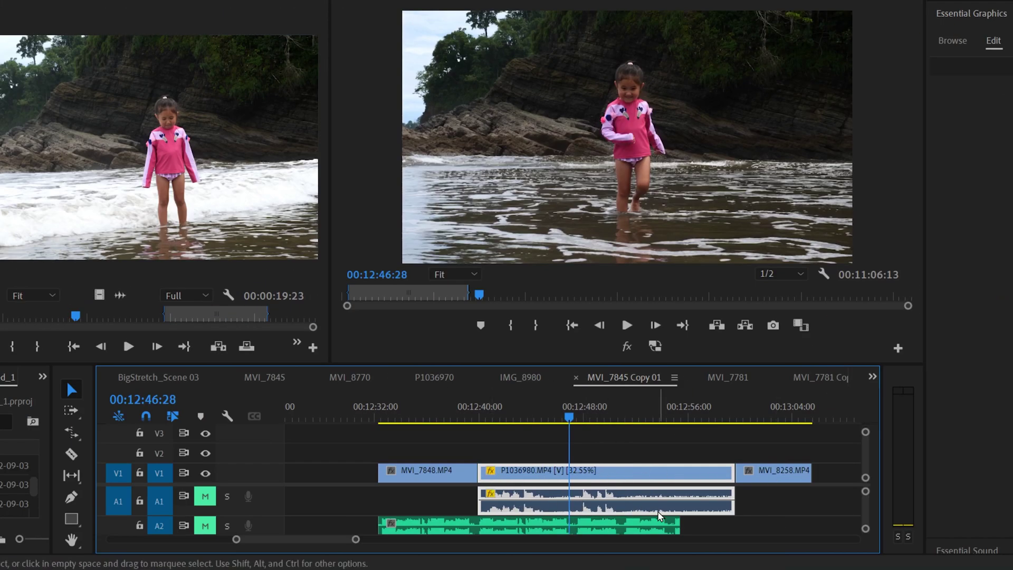
Step: Preview the rate-stretched P1036980.MP4 clip, set its Time Interpolation to Optical Flow and play it again
{"action": "left_click", "coordinate": [627, 325]}
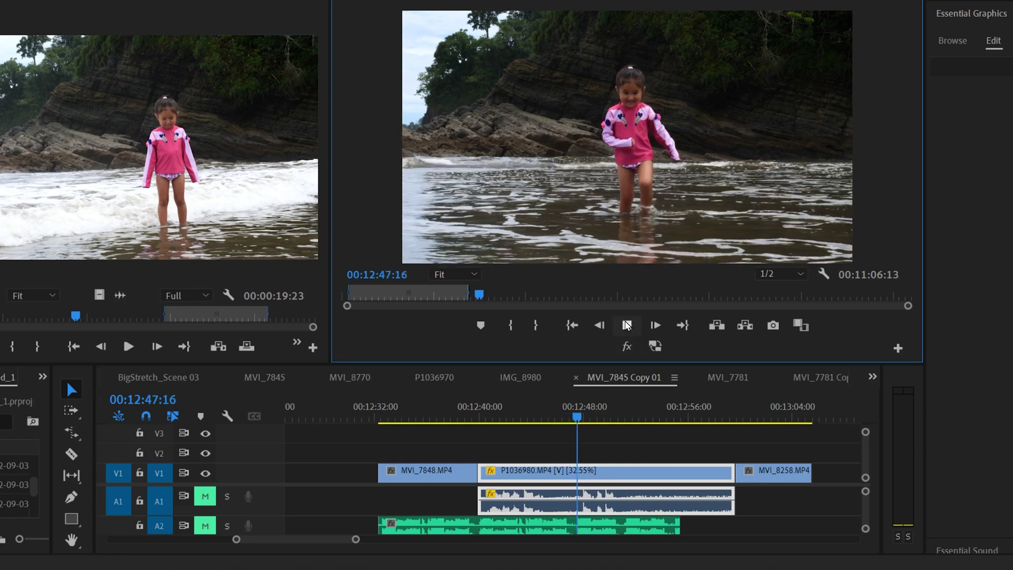
{"action": "left_click", "coordinate": [626, 325]}
{"action": "left_click", "coordinate": [622, 481]}
{"action": "right_click", "coordinate": [623, 481]}
{"action": "left_click", "coordinate": [686, 354]}
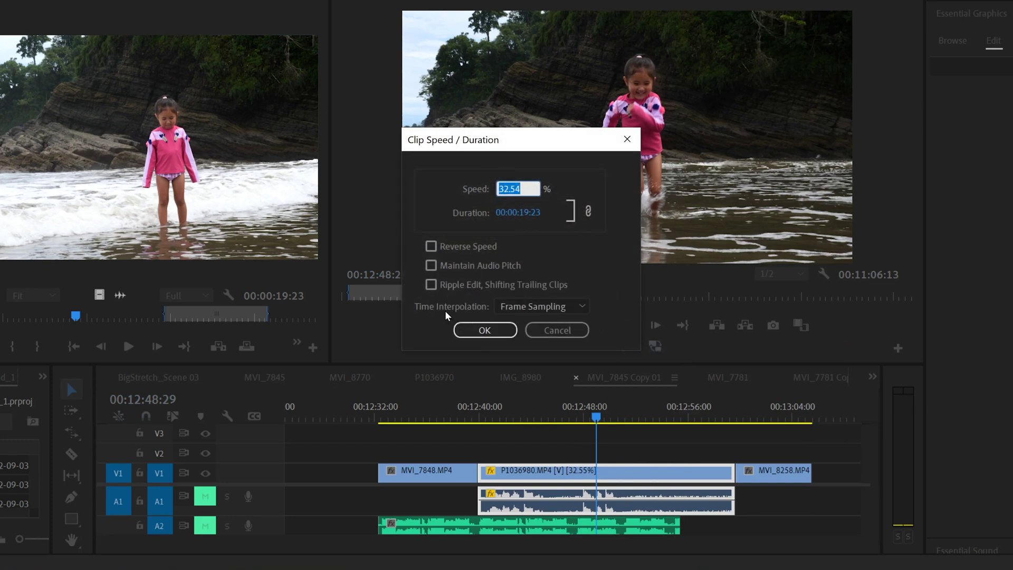
{"action": "left_click", "coordinate": [533, 307]}
{"action": "left_click", "coordinate": [536, 358]}
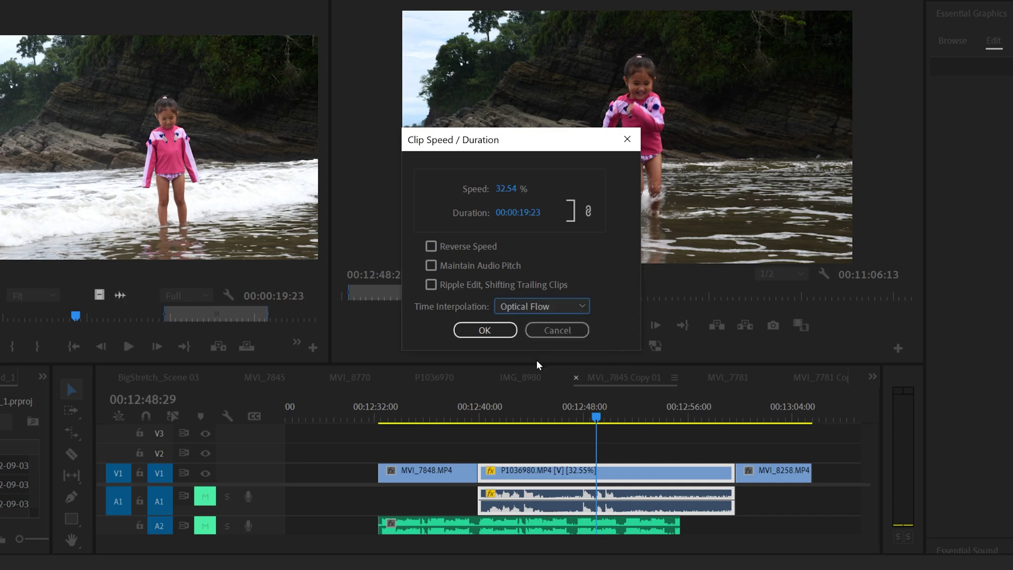
{"action": "key", "text": "Return"}
{"action": "key", "text": "space"}
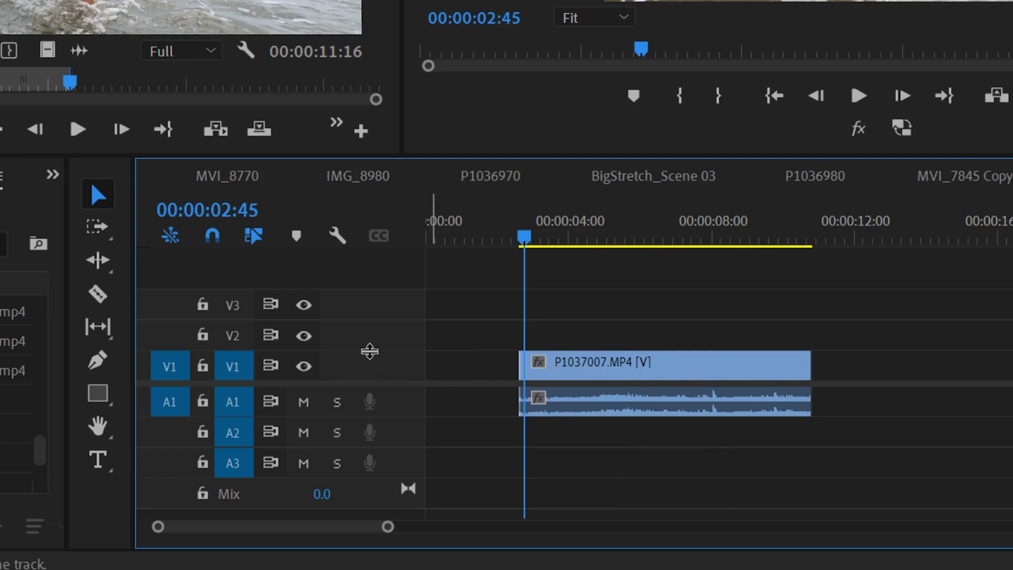
Step: Enlarge the V1 track and display the Time Remapping Speed line on the P1037007.MP4 clip
{"action": "left_click_drag", "start_coordinate": [379, 353], "coordinate": [391, 258]}
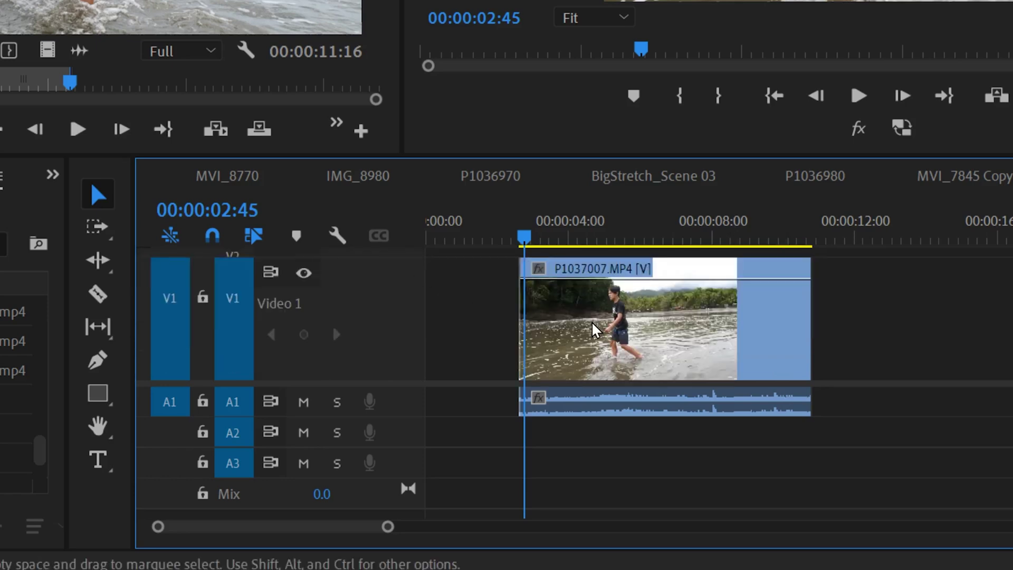
{"action": "left_click_drag", "start_coordinate": [388, 526], "coordinate": [347, 526]}
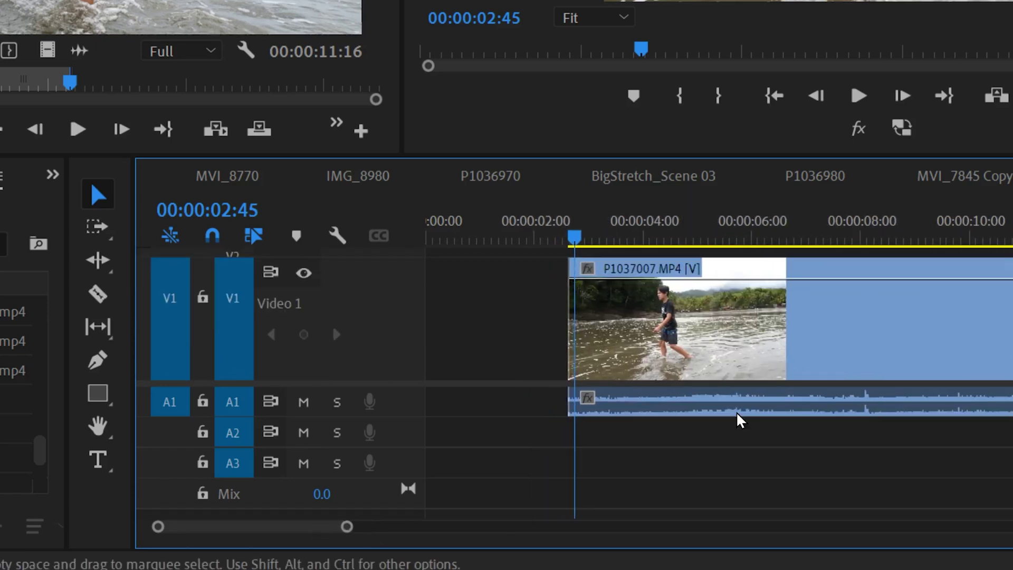
{"action": "right_click", "coordinate": [589, 274]}
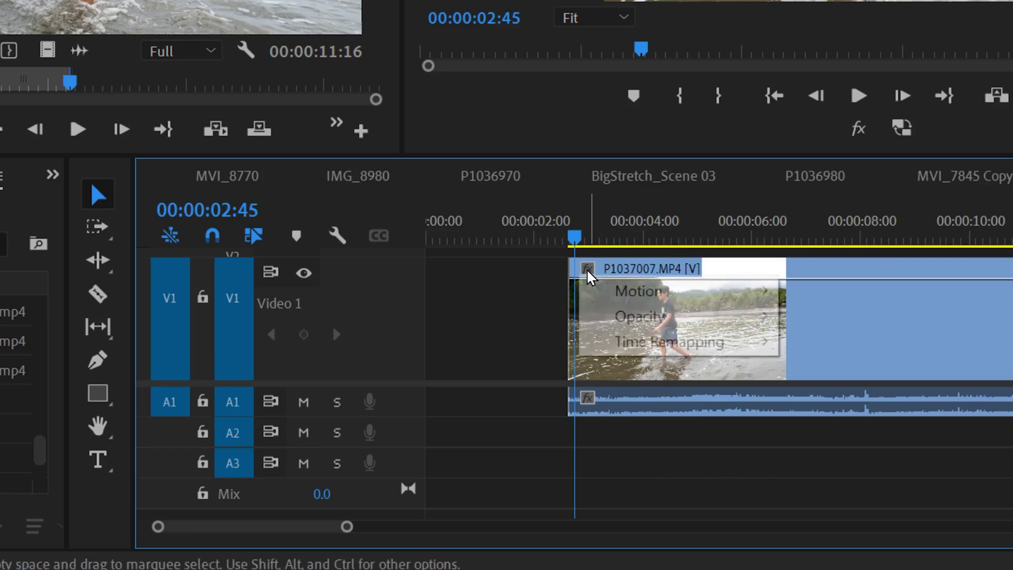
{"action": "mouse_move", "coordinate": [663, 351]}
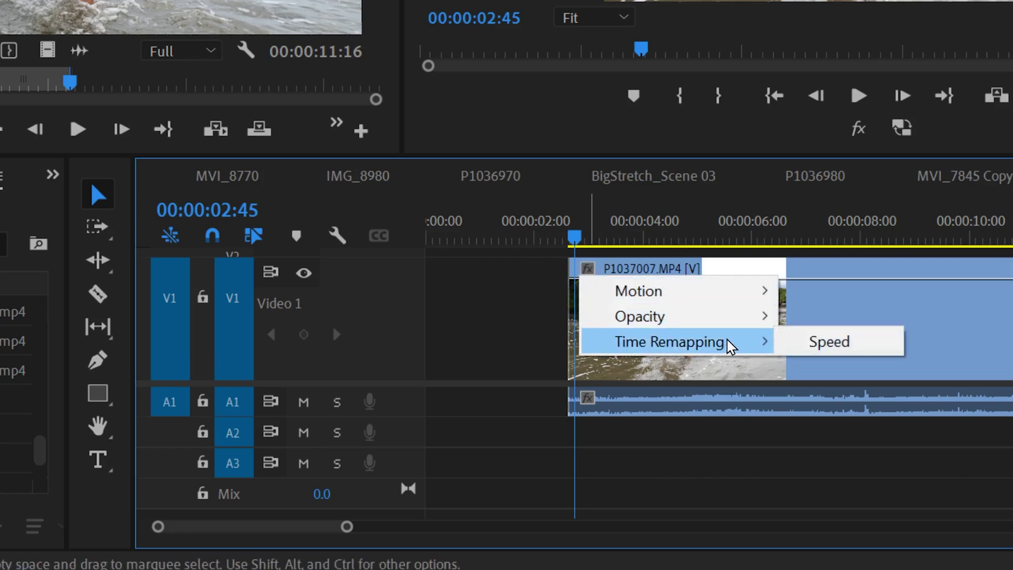
{"action": "left_click", "coordinate": [826, 343]}
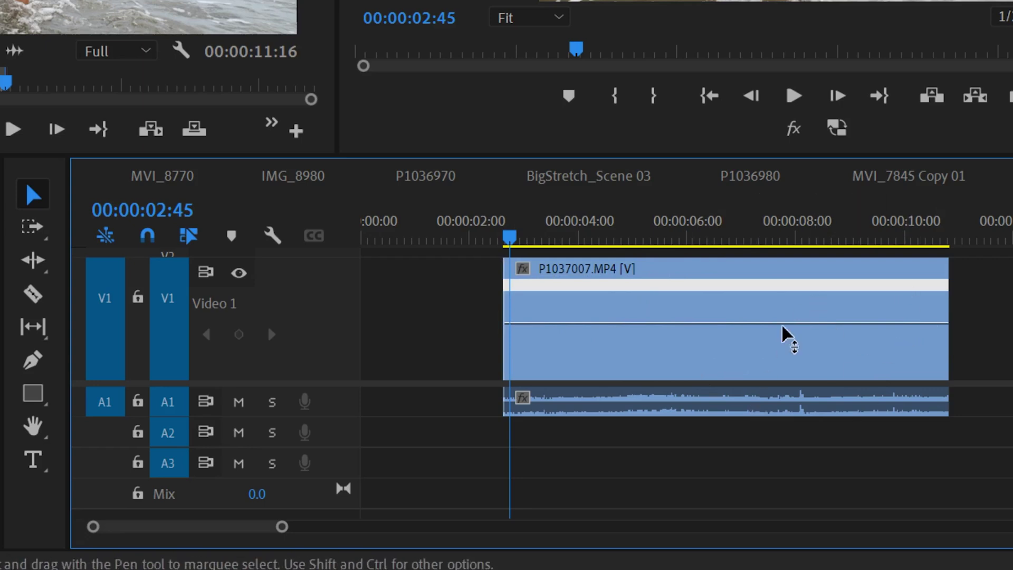
Step: Add speed keyframes to the P1037007.MP4 clip at 00:00:05:07 and 00:00:05:57
{"action": "left_click", "coordinate": [657, 276]}
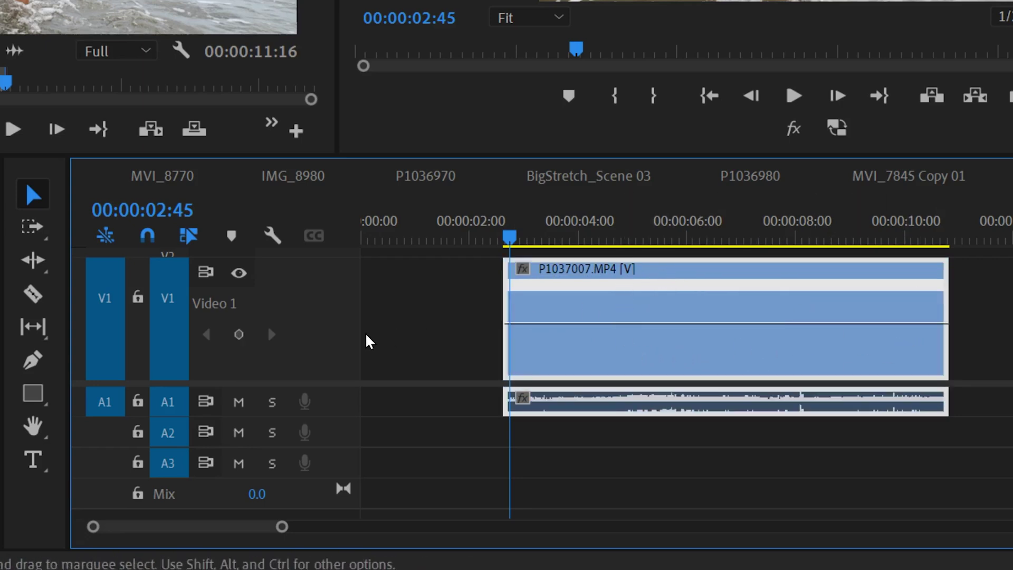
{"action": "left_click_drag", "start_coordinate": [510, 237], "coordinate": [616, 228]}
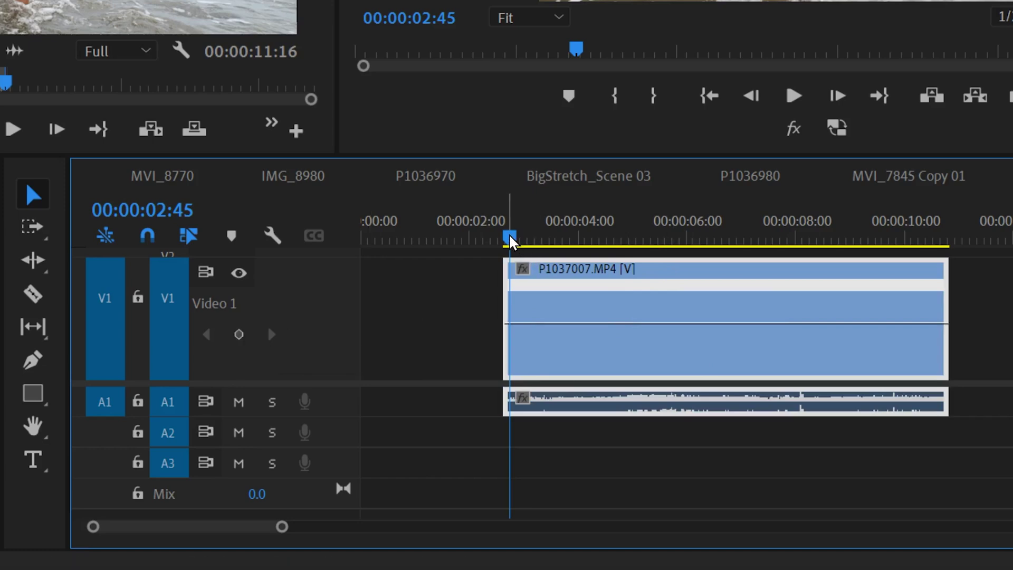
{"action": "left_click_drag", "start_coordinate": [447, 373], "coordinate": [464, 372]}
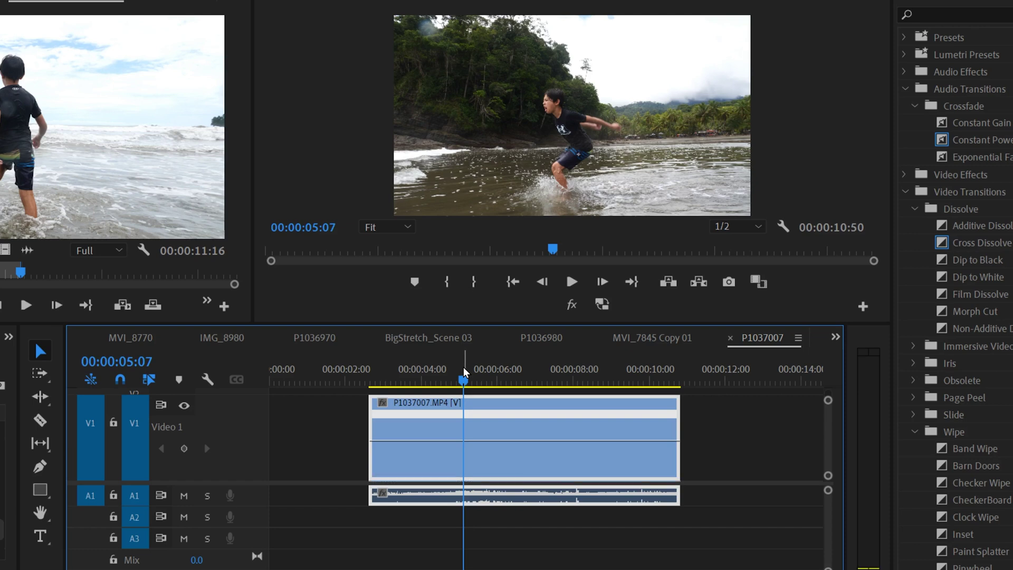
{"action": "left_click", "coordinate": [184, 448]}
{"action": "left_click", "coordinate": [496, 377]}
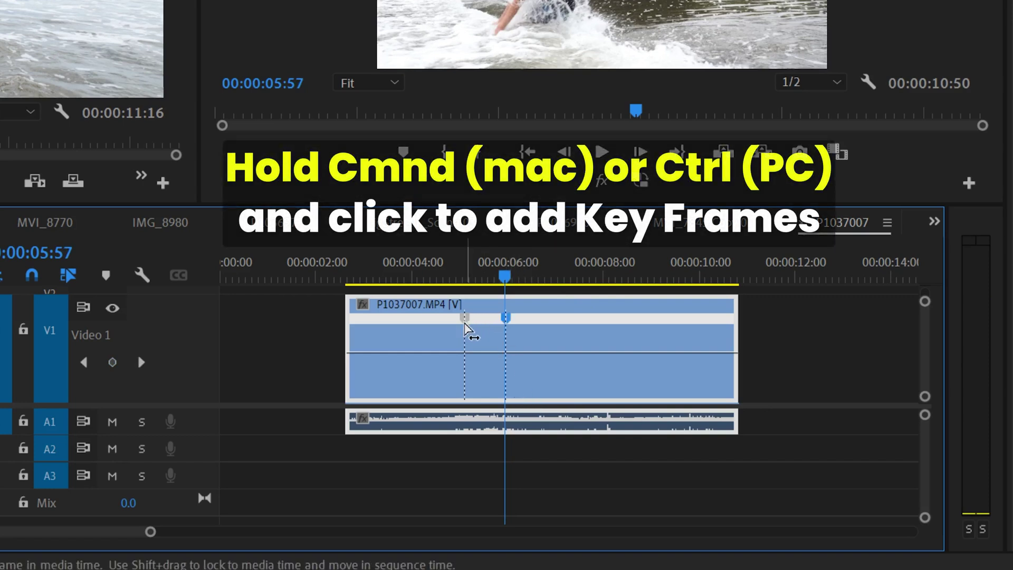
Step: Lower the speed between the two keyframes of the P1037007.MP4 clip to 20%
{"action": "left_click_drag", "start_coordinate": [150, 531], "coordinate": [104, 531]}
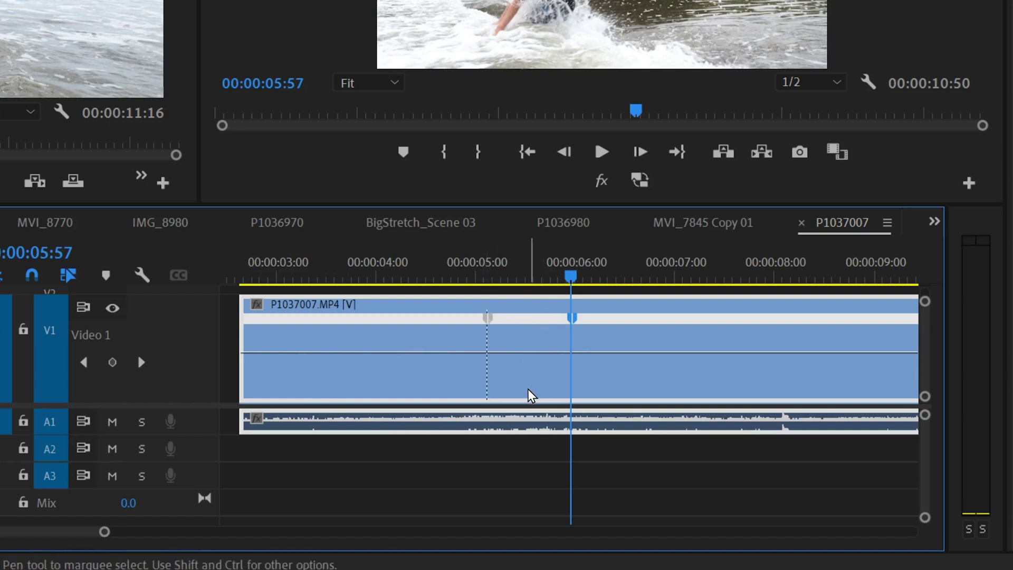
{"action": "left_click", "coordinate": [524, 352]}
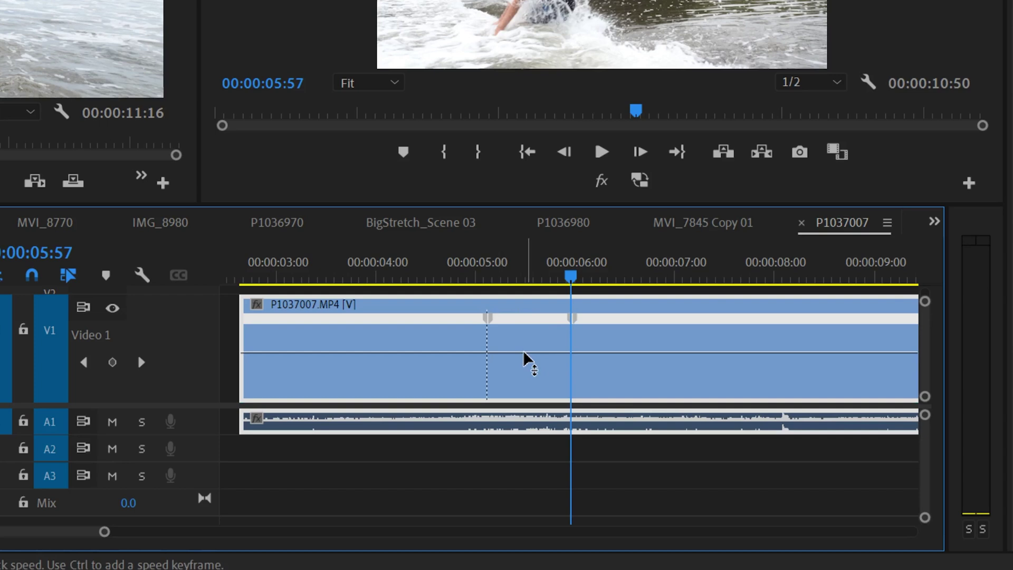
{"action": "mouse_move", "coordinate": [523, 352]}
{"action": "left_mouse_down"}
{"action": "mouse_move", "coordinate": [524, 368]}
{"action": "mouse_move", "coordinate": [523, 337]}
{"action": "mouse_move", "coordinate": [524, 367]}
{"action": "left_mouse_up"}
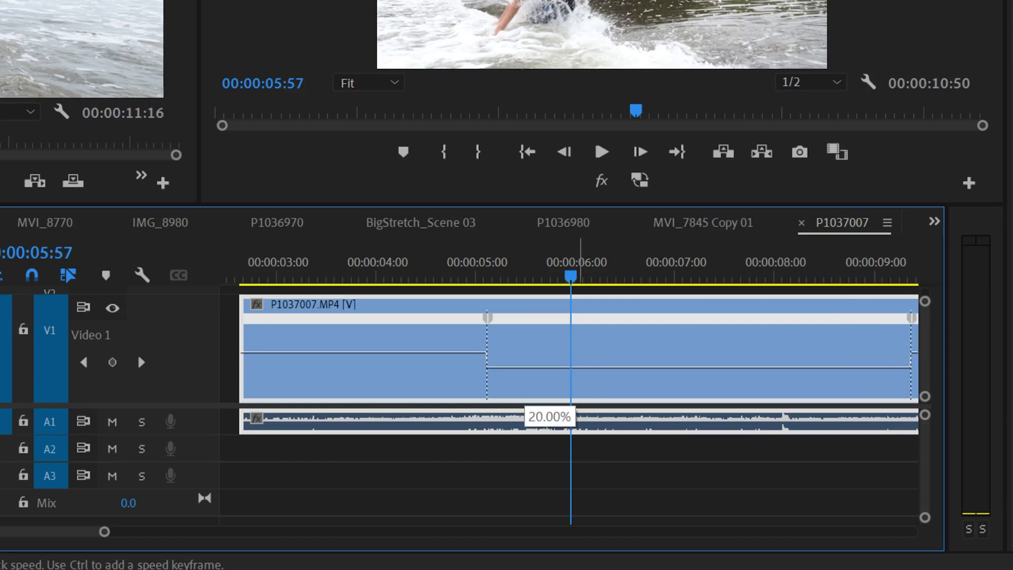
{"action": "left_click_drag", "start_coordinate": [523, 367], "coordinate": [524, 368]}
{"action": "left_click_drag", "start_coordinate": [104, 531], "coordinate": [166, 531]}
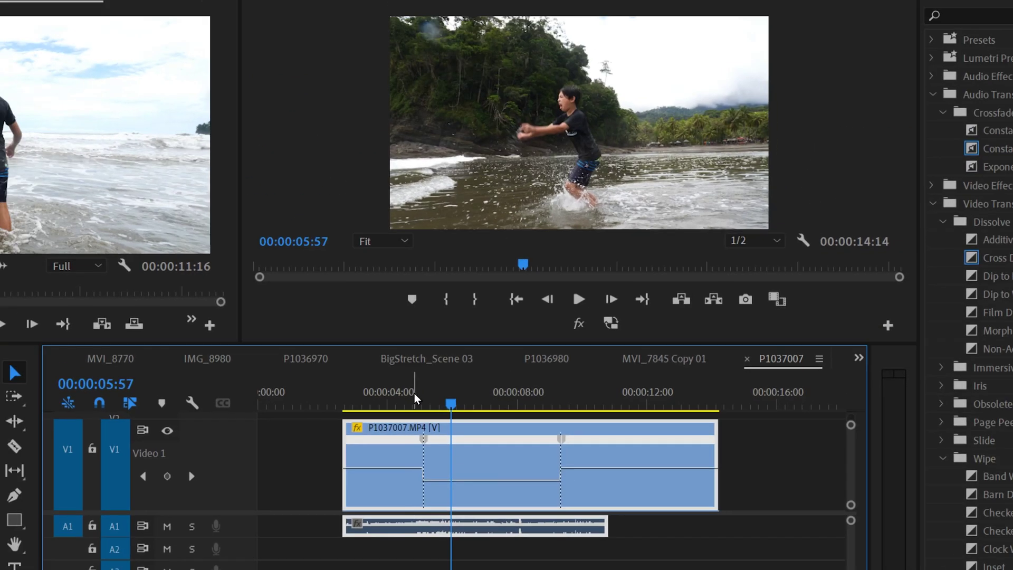
Step: Play the P1037007 sequence from 00:00:04:44 to review the speed change between the two keyframes
{"action": "left_click", "coordinate": [404, 271]}
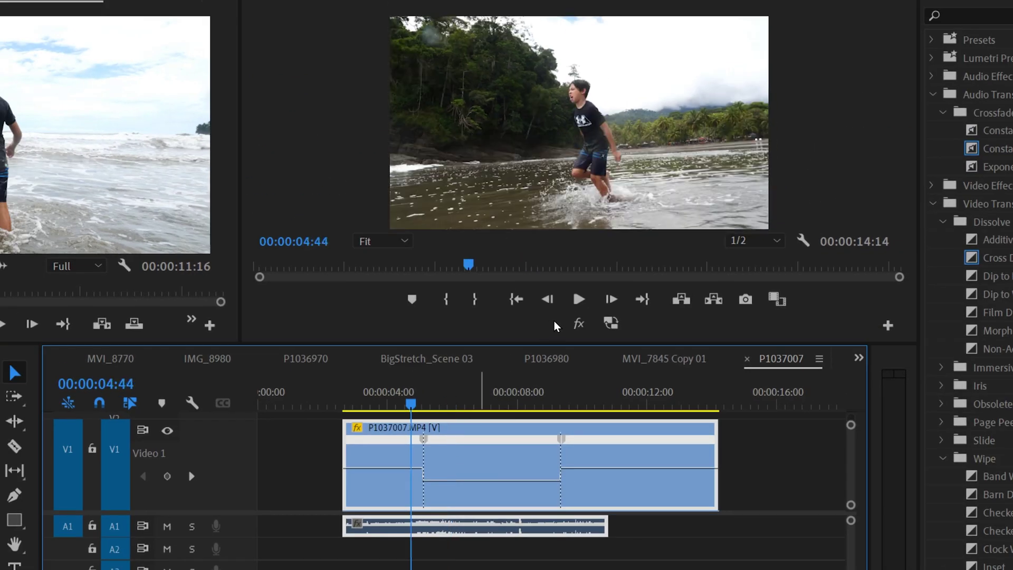
{"action": "left_click", "coordinate": [577, 299]}
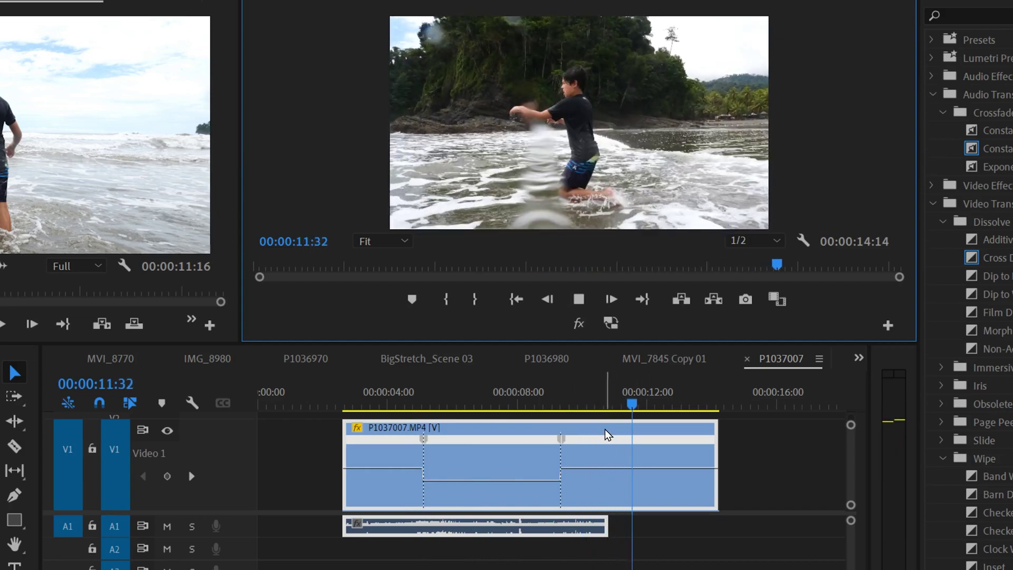
{"action": "key", "text": "space"}
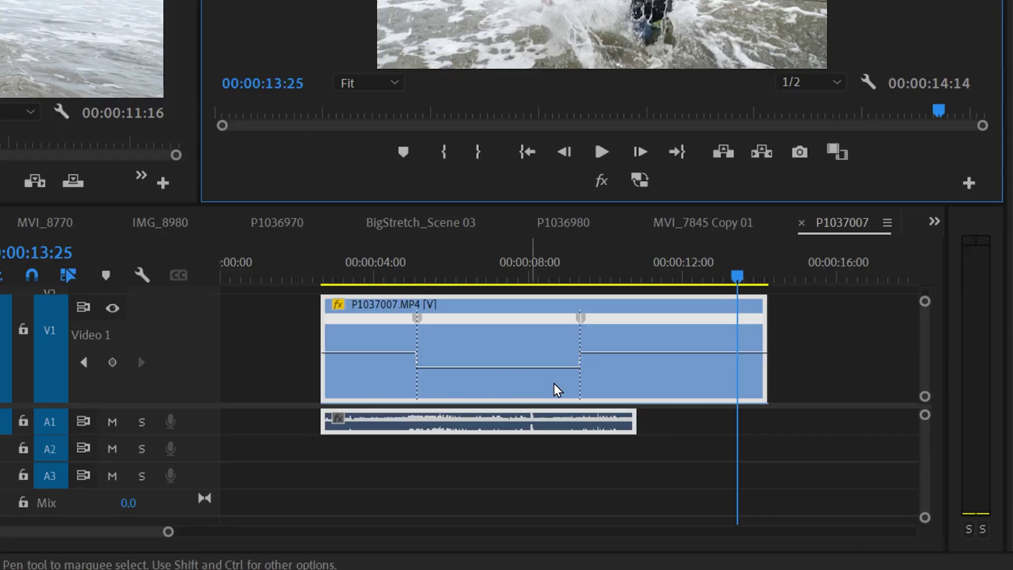
Step: Mute audio track A1 and play the P1037007.MP4 clip from 00:00:04:10 through its first speed keyframe
{"action": "left_click", "coordinate": [111, 422]}
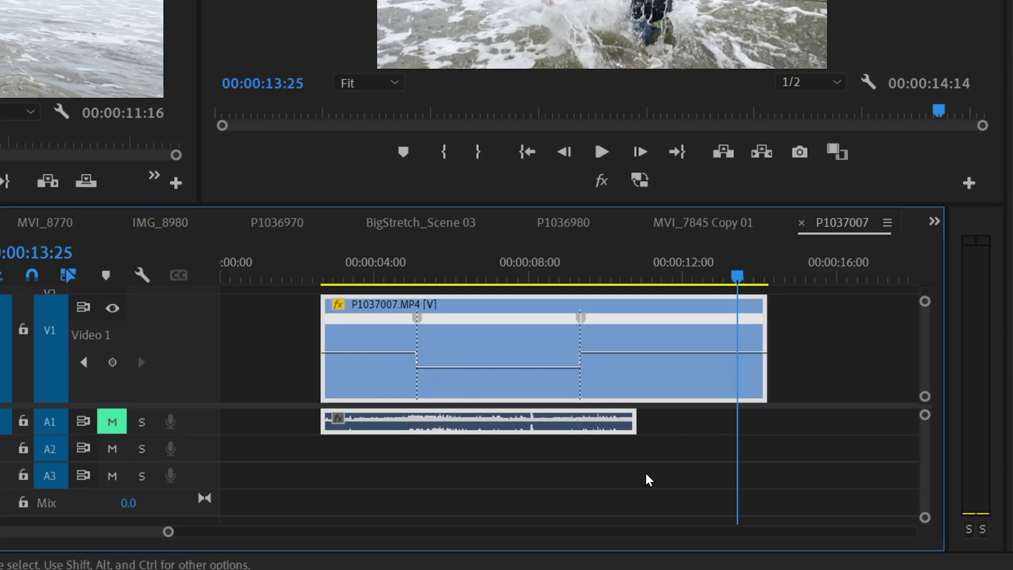
{"action": "left_click", "coordinate": [488, 330]}
{"action": "scroll", "coordinate": [488, 330], "scroll_direction": "up", "scroll_amount": 3}
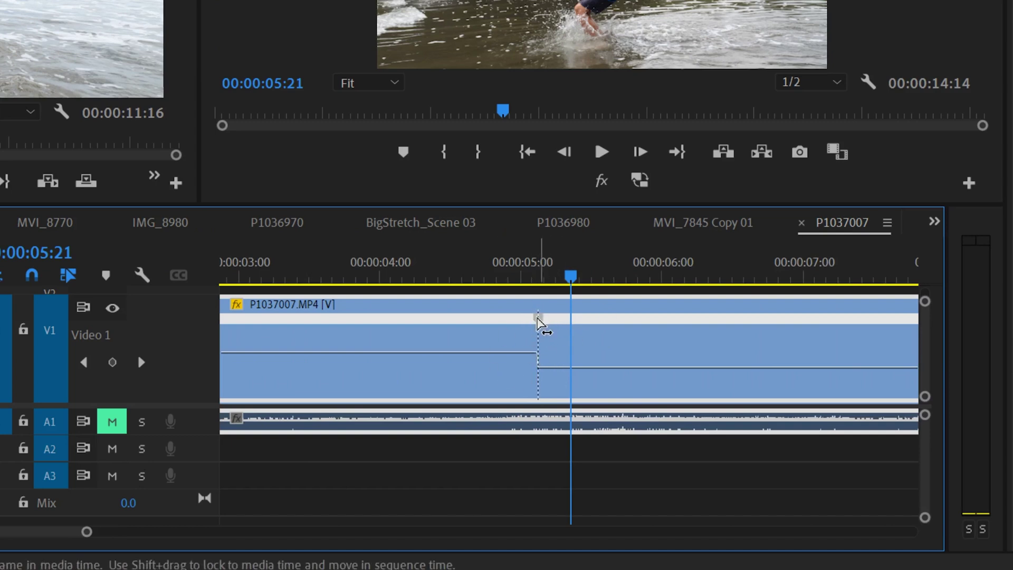
{"action": "left_click", "coordinate": [405, 264]}
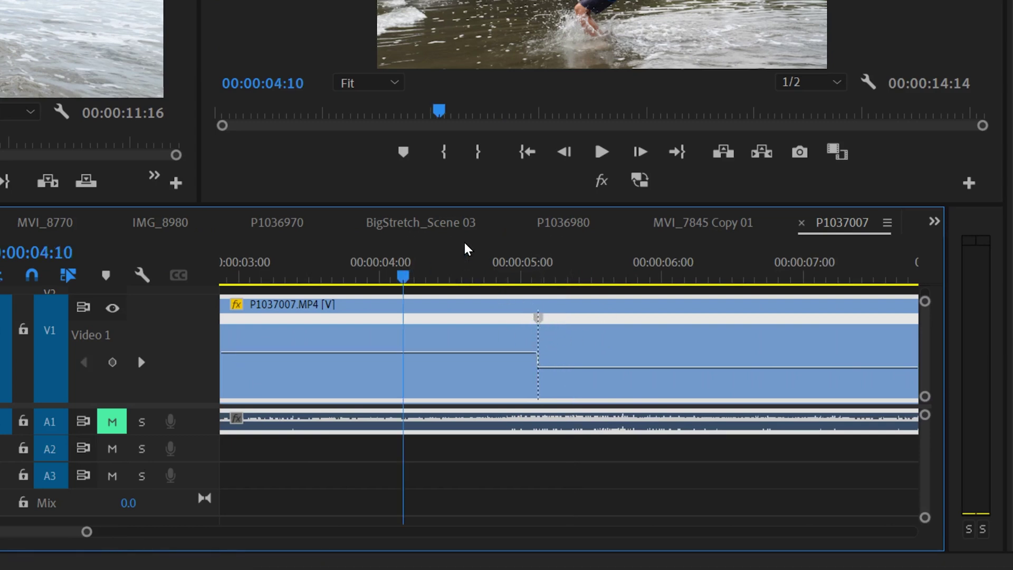
{"action": "left_click", "coordinate": [601, 152]}
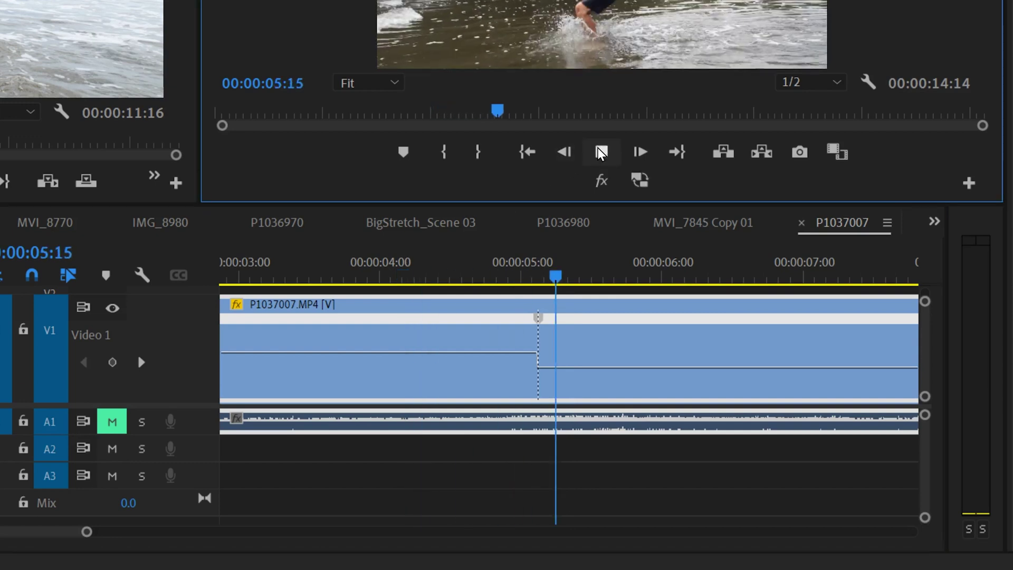
{"action": "left_click", "coordinate": [602, 152]}
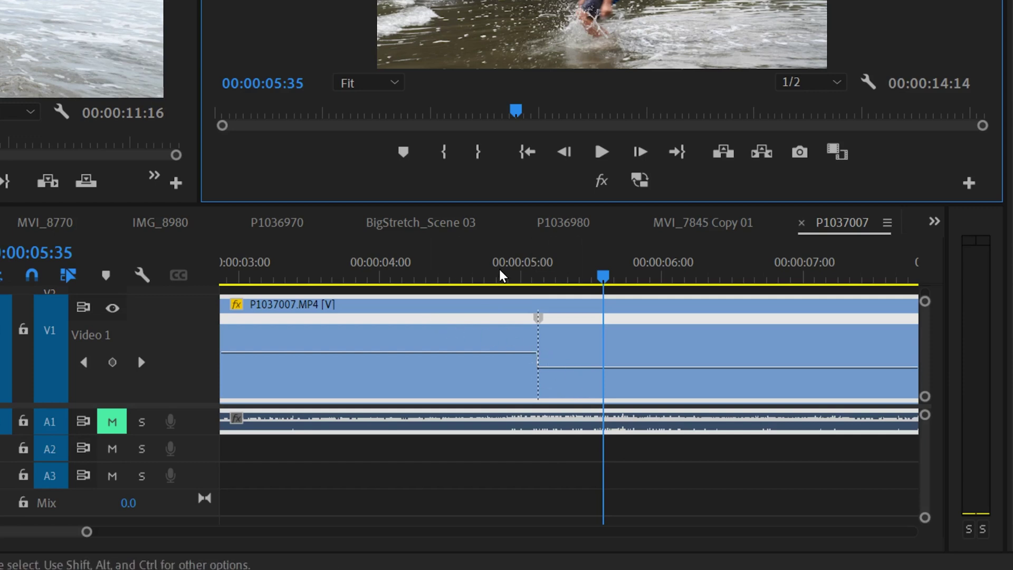
Step: Split the first speed keyframe of the P1037007.MP4 clip into a gradual ramp and smooth its curve with the Bezier handle
{"action": "left_click_drag", "start_coordinate": [538, 324], "coordinate": [492, 319]}
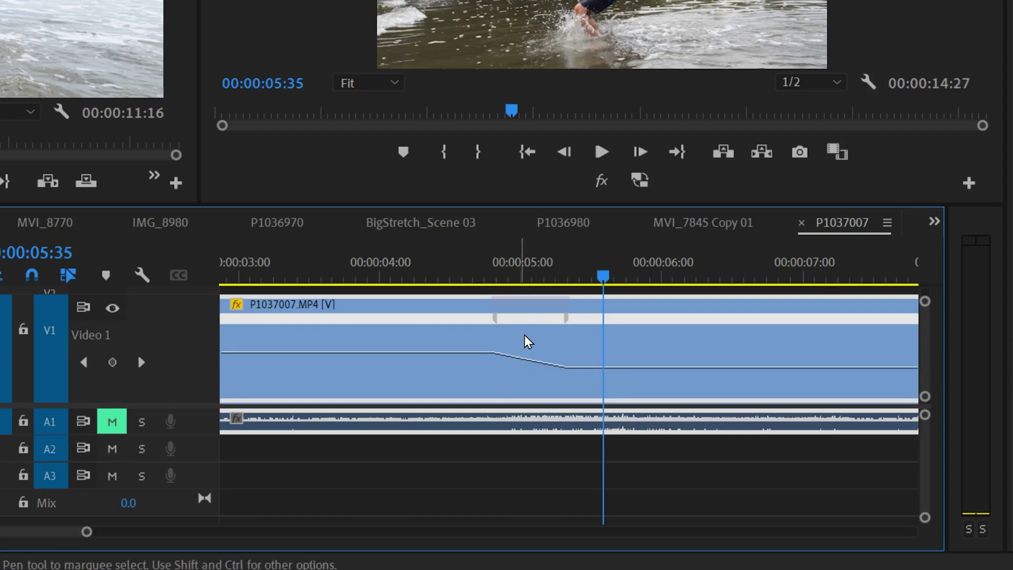
{"action": "left_click", "coordinate": [495, 320]}
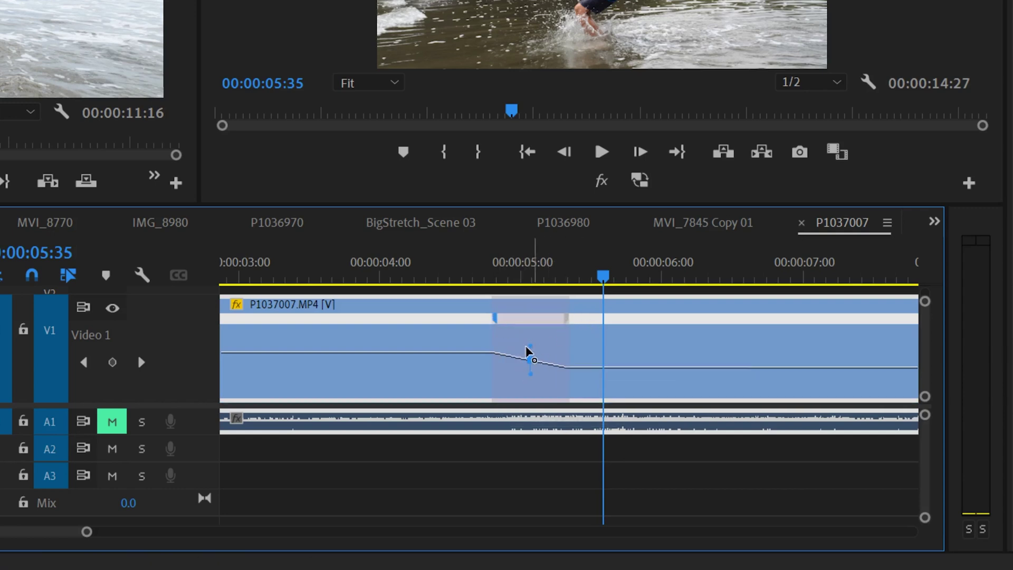
{"action": "left_click_drag", "start_coordinate": [509, 352], "coordinate": [441, 391]}
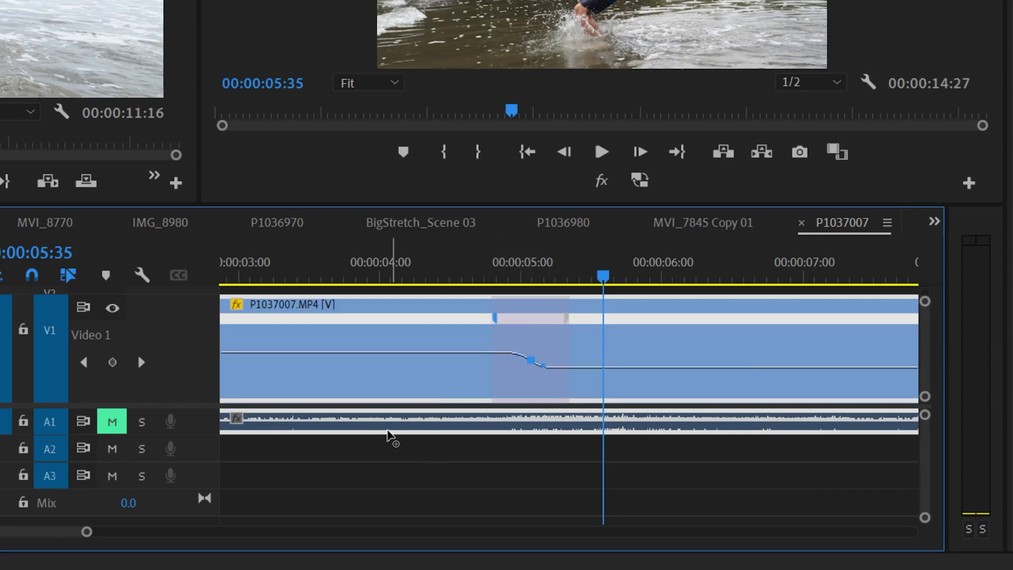
{"action": "left_click_drag", "start_coordinate": [499, 355], "coordinate": [567, 384]}
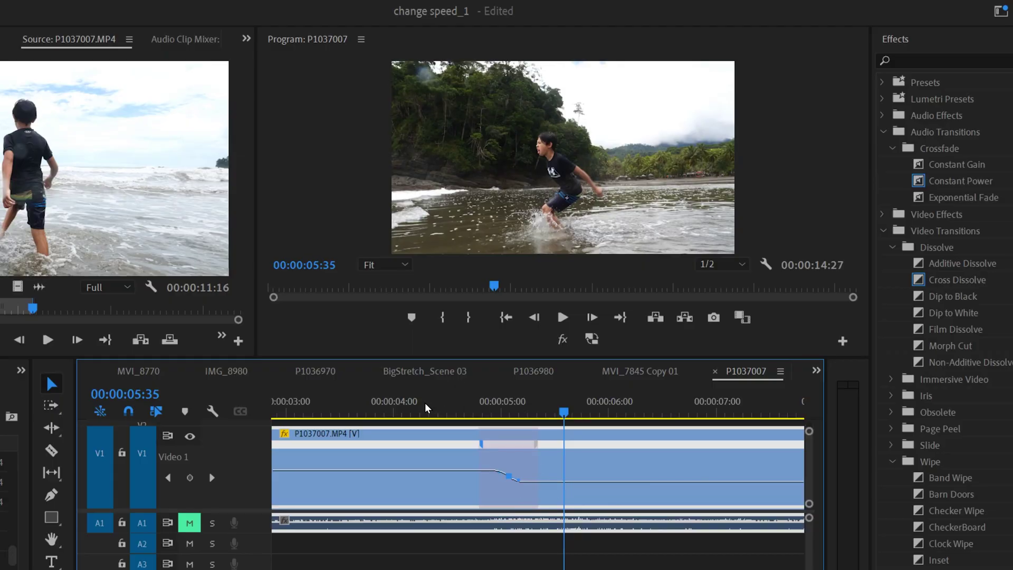
Step: Play the clip through the smoothed first speed ramp
{"action": "left_click", "coordinate": [477, 406]}
{"action": "left_click", "coordinate": [562, 317]}
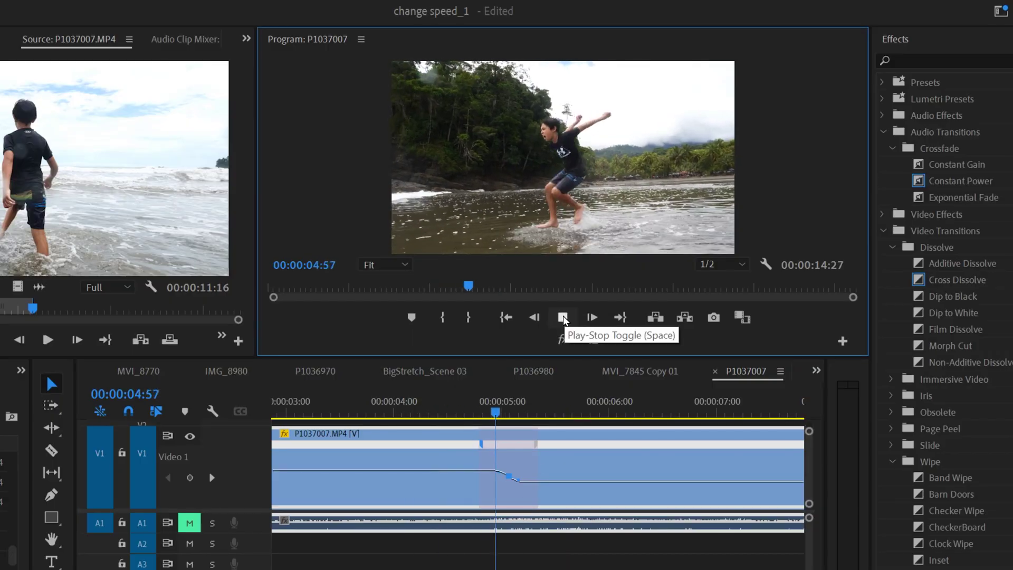
{"action": "left_click", "coordinate": [562, 317]}
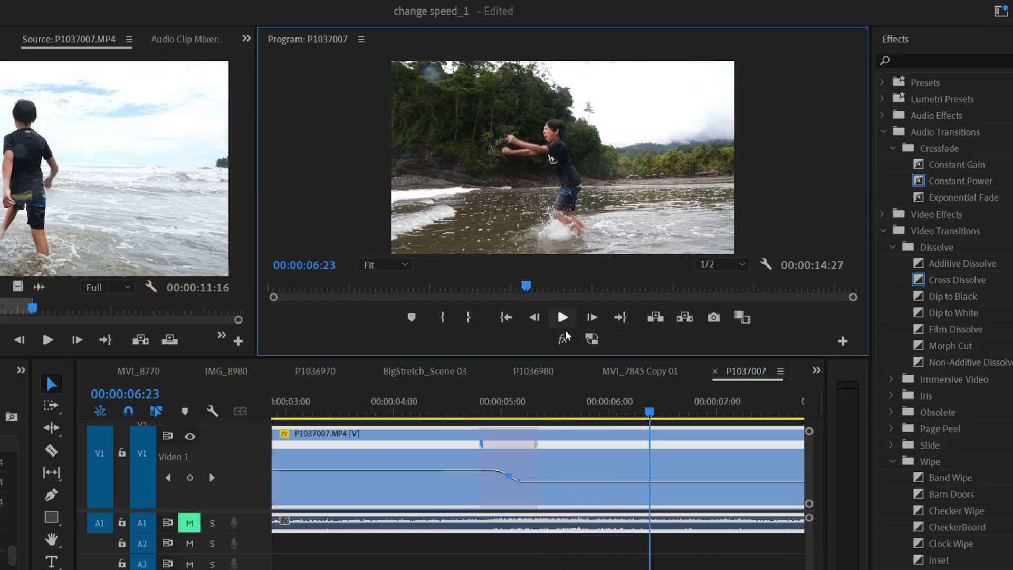
Step: Widen the first speed ramp and split the second speed keyframe into a smooth ramp
{"action": "left_click_drag", "start_coordinate": [538, 447], "coordinate": [587, 441]}
{"action": "left_click_drag", "start_coordinate": [482, 444], "coordinate": [442, 443]}
{"action": "left_click_drag", "start_coordinate": [609, 446], "coordinate": [553, 445]}
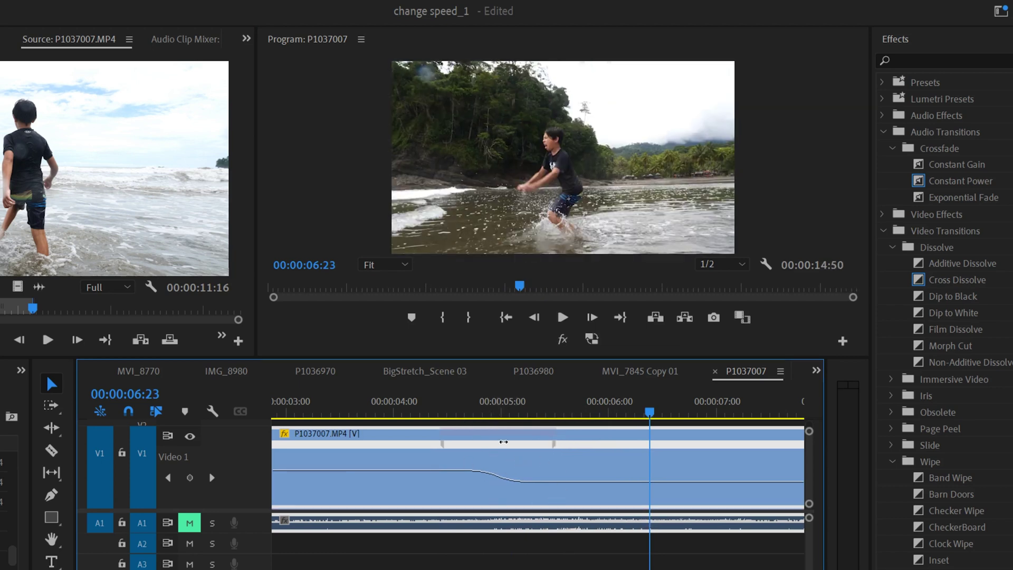
{"action": "left_click", "coordinate": [441, 446]}
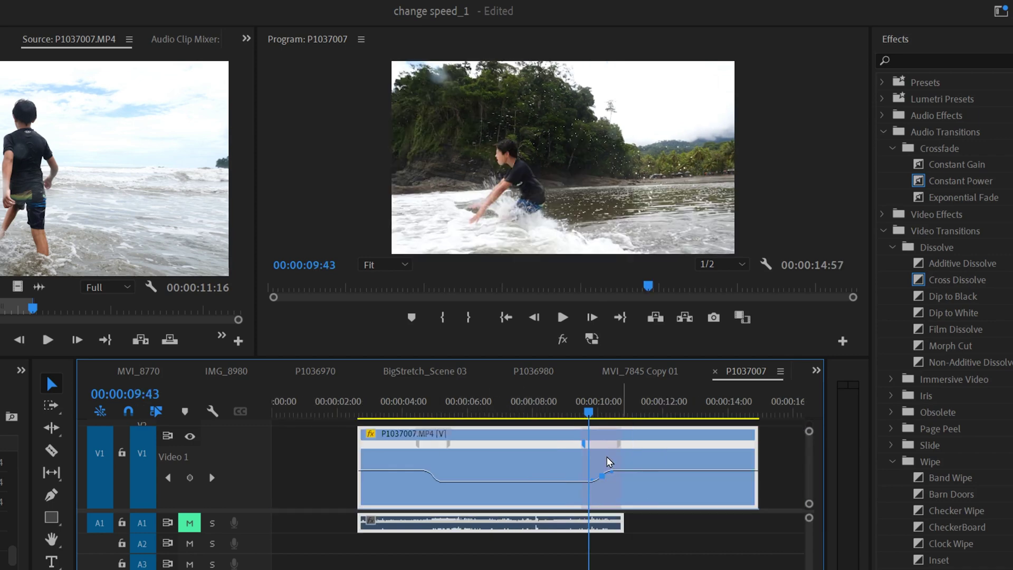
Step: Add a speed keyframe at 00:00:12:05, raise the speed after it and split it into a ramp
{"action": "left_click_drag", "start_coordinate": [590, 411], "coordinate": [667, 406]}
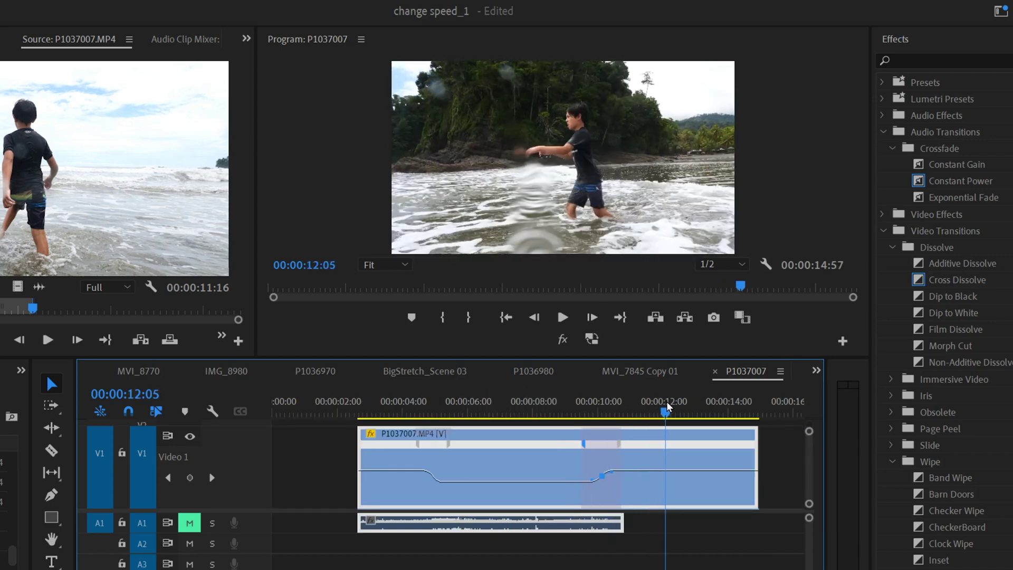
{"action": "left_click", "coordinate": [665, 477], "text": "ctrl"}
{"action": "left_click_drag", "start_coordinate": [665, 448], "coordinate": [705, 462]}
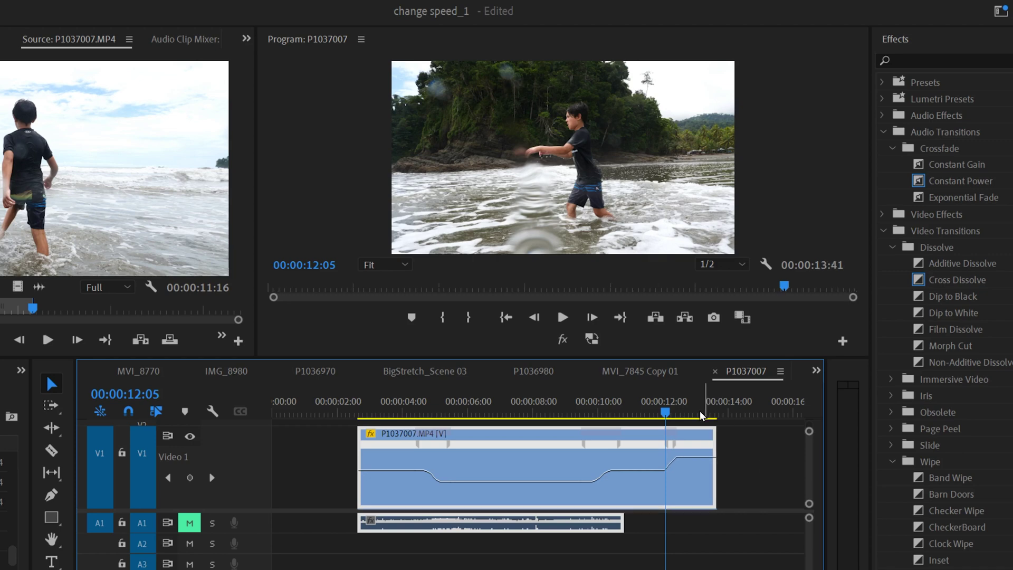
Step: Add a speed keyframe at 00:00:12:54, lower the speed after it and split it into a downward ramp
{"action": "left_click", "coordinate": [692, 413]}
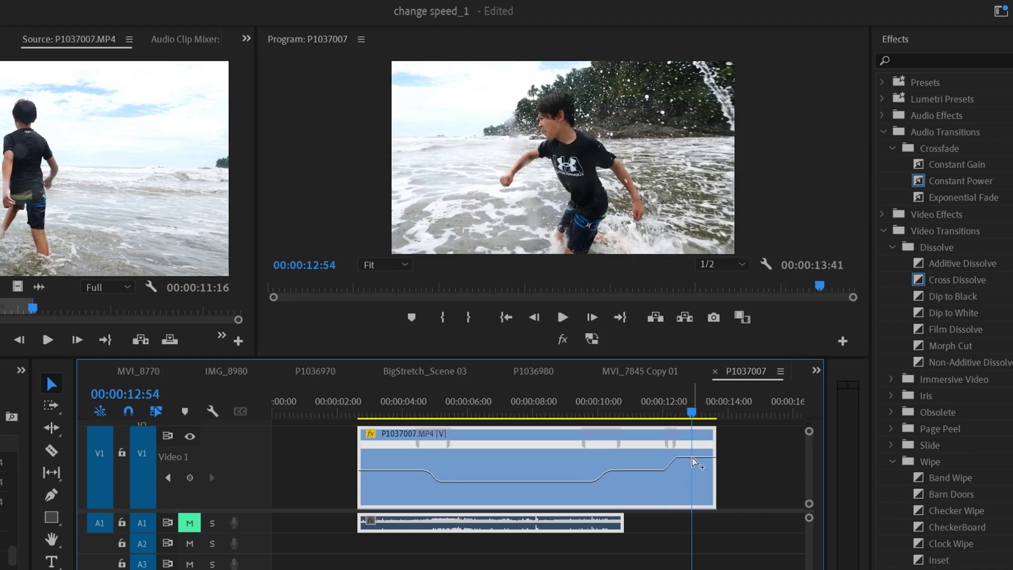
{"action": "left_click_drag", "start_coordinate": [699, 465], "coordinate": [704, 515]}
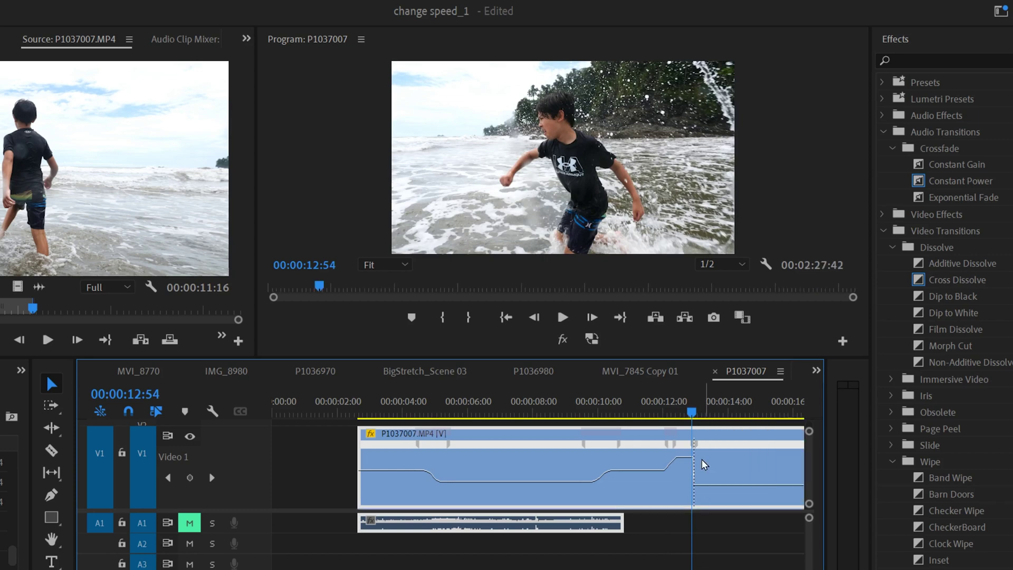
{"action": "left_click_drag", "start_coordinate": [696, 451], "coordinate": [563, 417]}
Step: Raise the speed of the clip's final slow section slightly and play back the ramped clip
{"action": "left_click", "coordinate": [563, 317]}
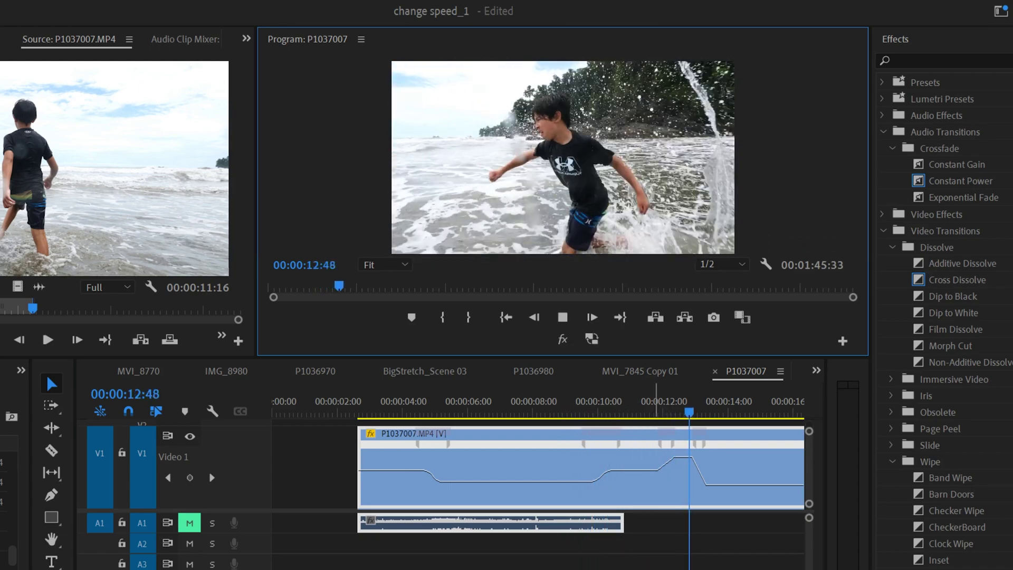
{"action": "scroll", "coordinate": [627, 427], "scroll_direction": "down", "scroll_amount": 3}
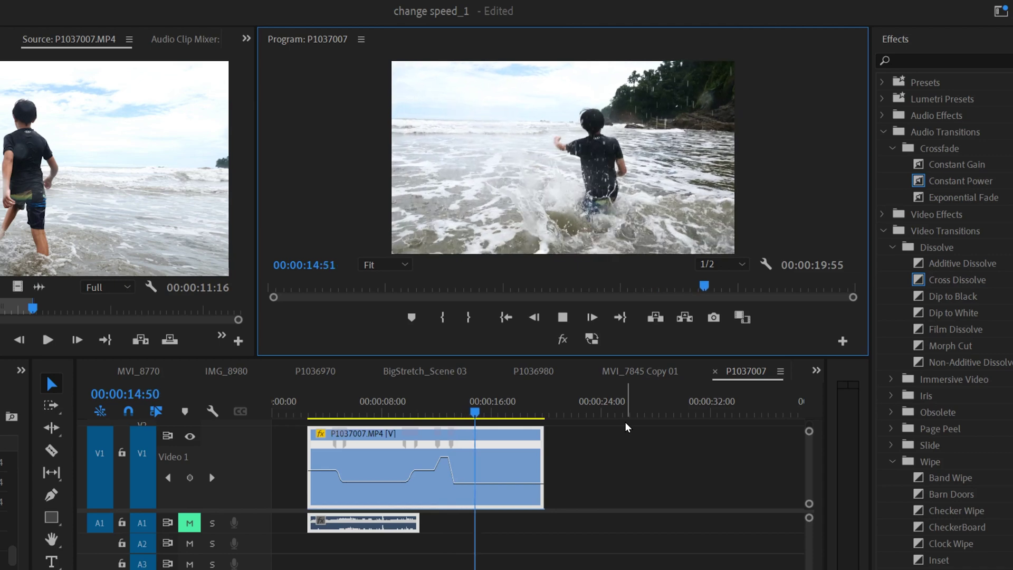
{"action": "left_click", "coordinate": [336, 397]}
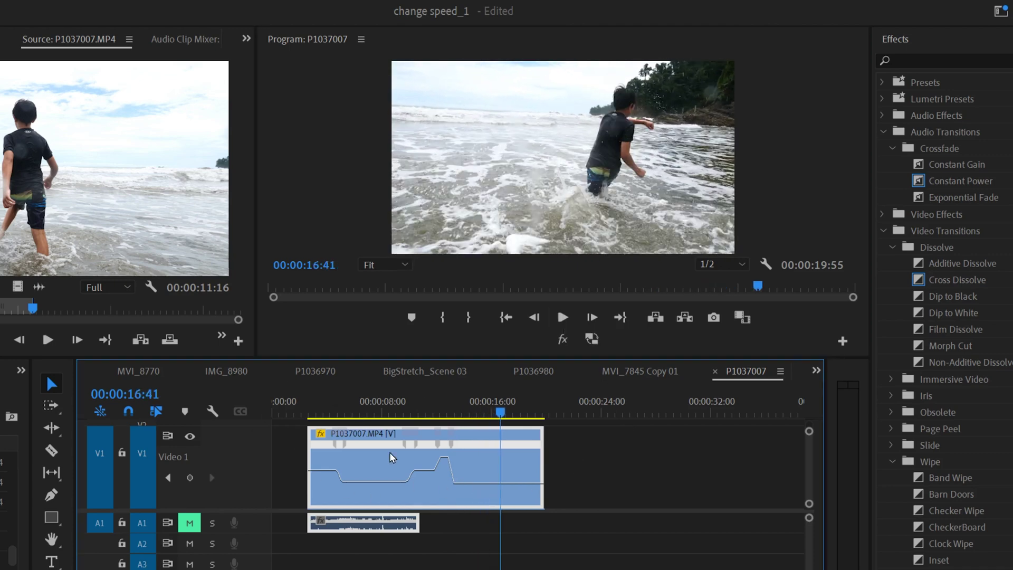
Step: Set the ramped P1037007.MP4 clip's Time Interpolation to Optical Flow and unmute audio track A1
{"action": "right_click", "coordinate": [515, 469]}
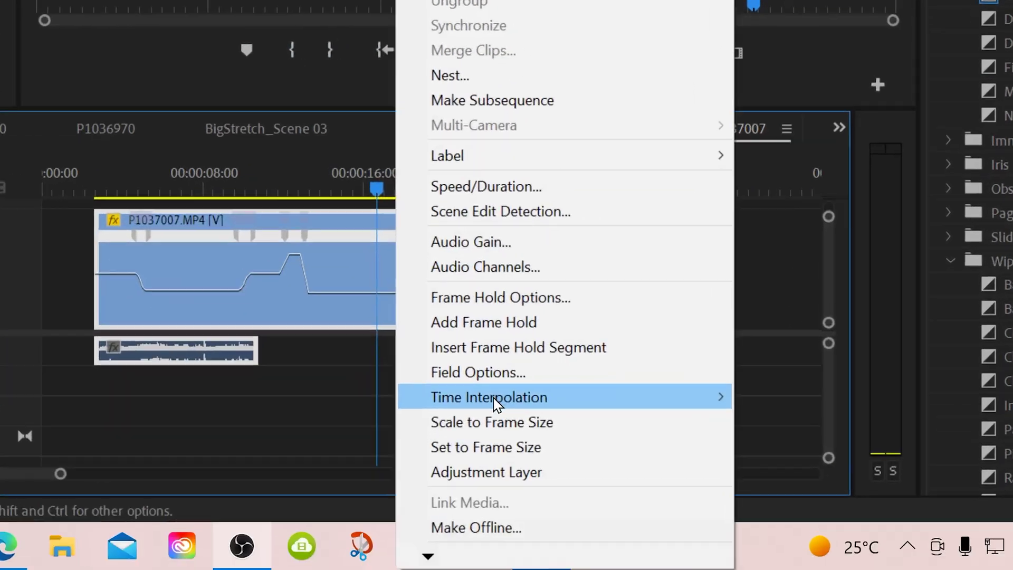
{"action": "mouse_move", "coordinate": [581, 554]}
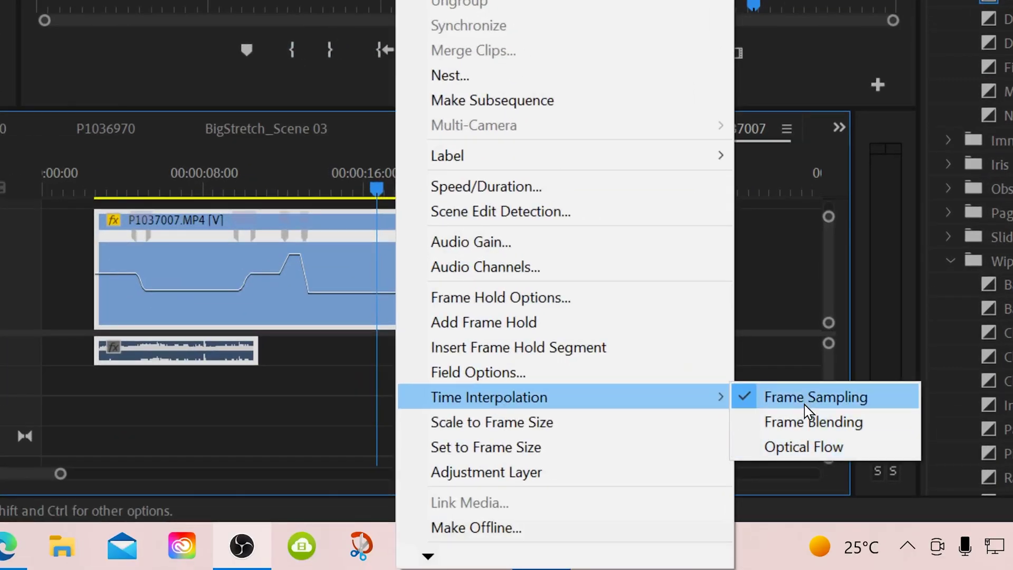
{"action": "left_click", "coordinate": [794, 447]}
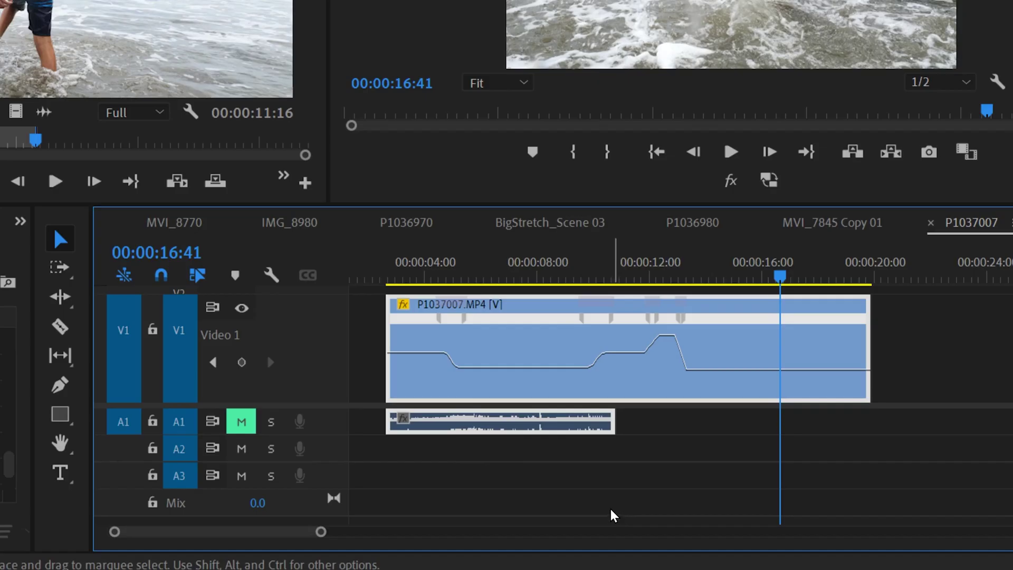
{"action": "left_click", "coordinate": [243, 425]}
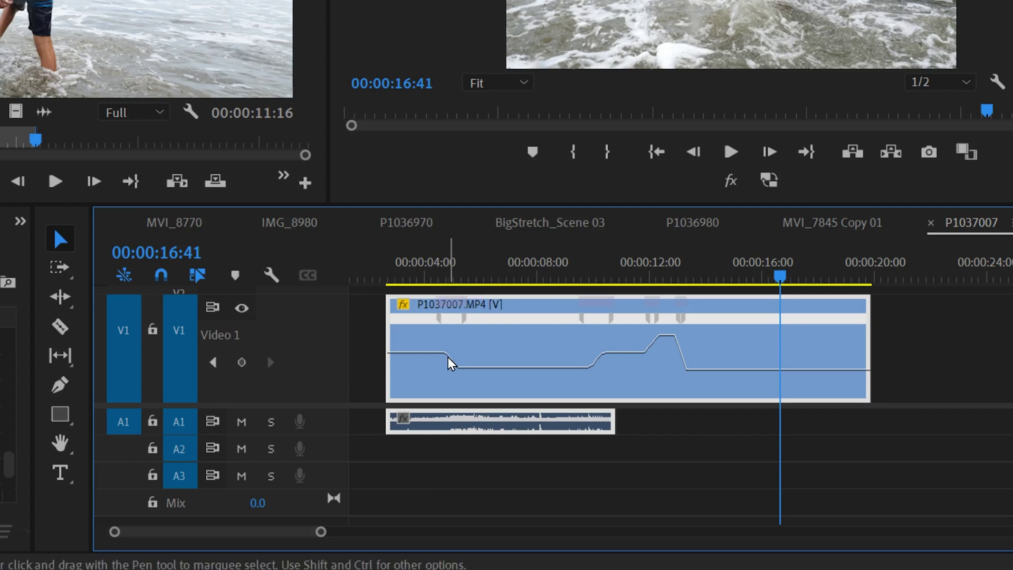
Step: Lock video track V1 and cut the A1 audio with the Razor tool at the start of the first speed ramp
{"action": "left_click", "coordinate": [60, 327]}
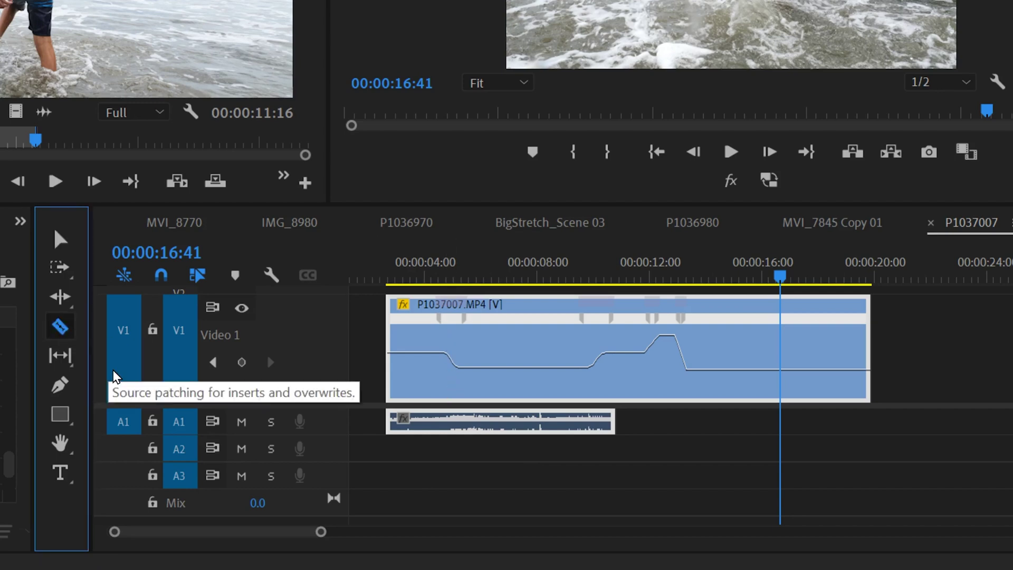
{"action": "left_click", "coordinate": [152, 329]}
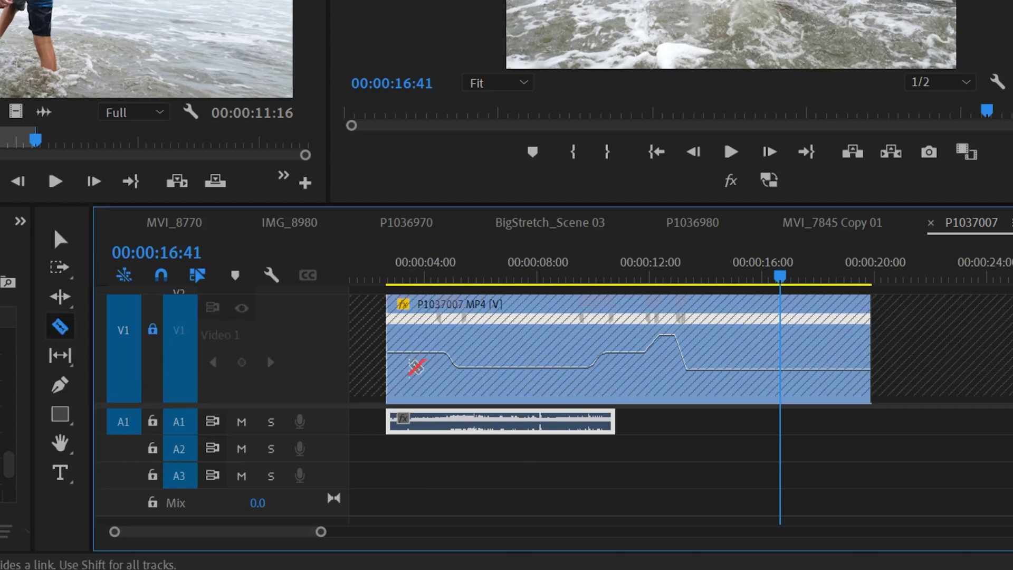
{"action": "left_click", "coordinate": [446, 421]}
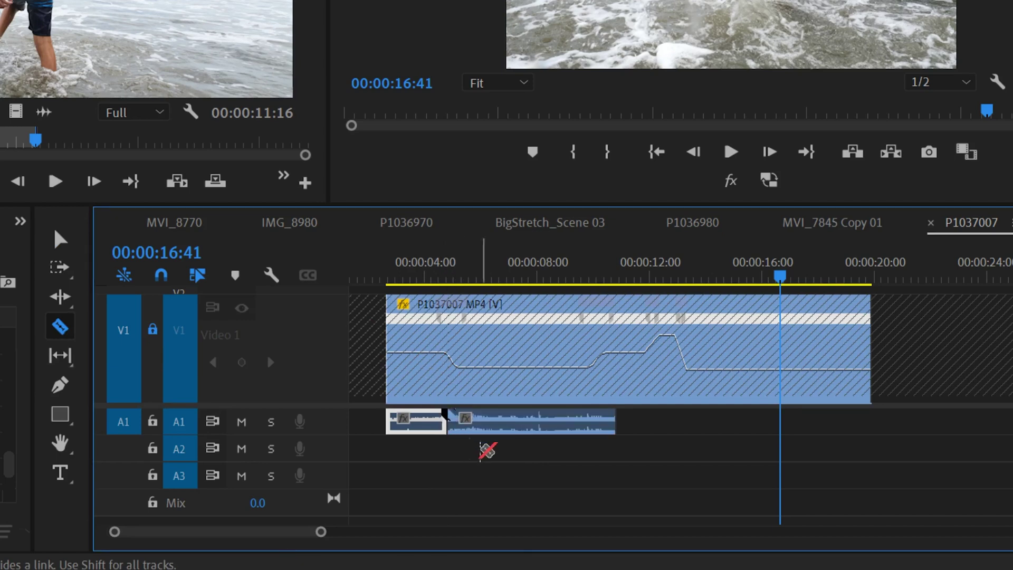
Step: Set the speed of the second A1 audio segment to 20% in Speed/Duration
{"action": "left_click", "coordinate": [67, 246]}
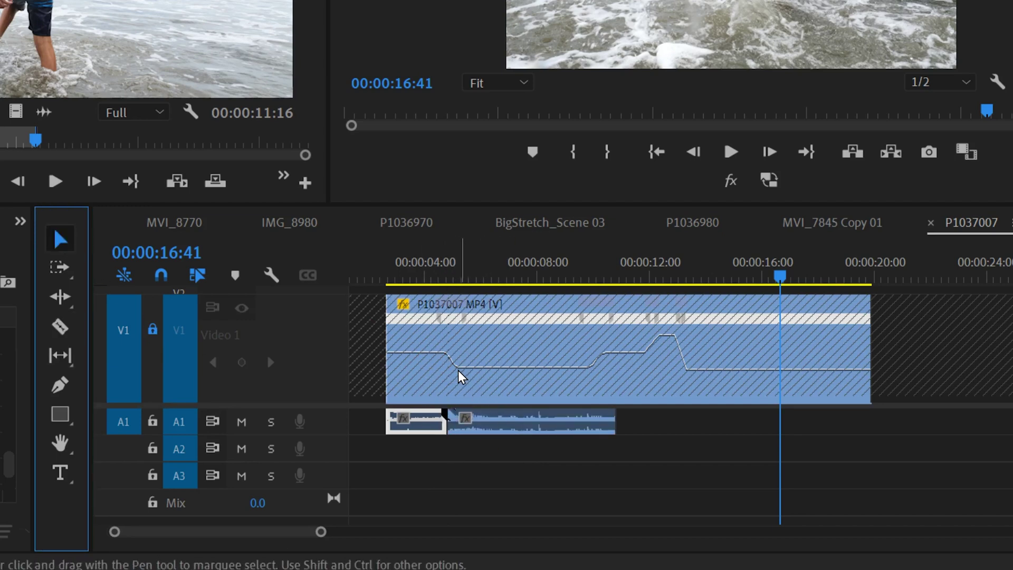
{"action": "left_click", "coordinate": [496, 429]}
{"action": "right_click", "coordinate": [498, 430]}
{"action": "left_click", "coordinate": [585, 296]}
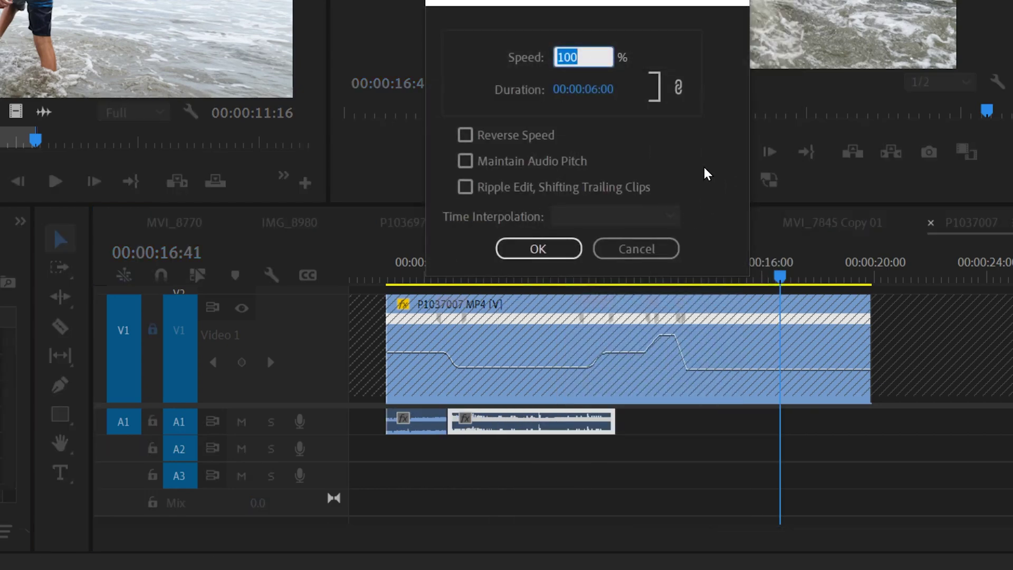
{"action": "type", "text": "20"}
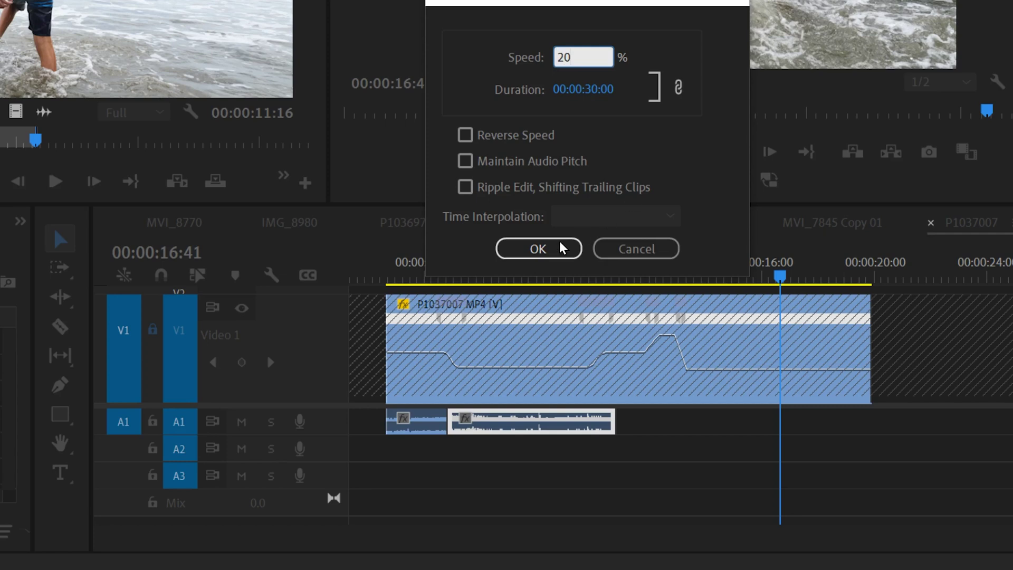
{"action": "left_click", "coordinate": [538, 252]}
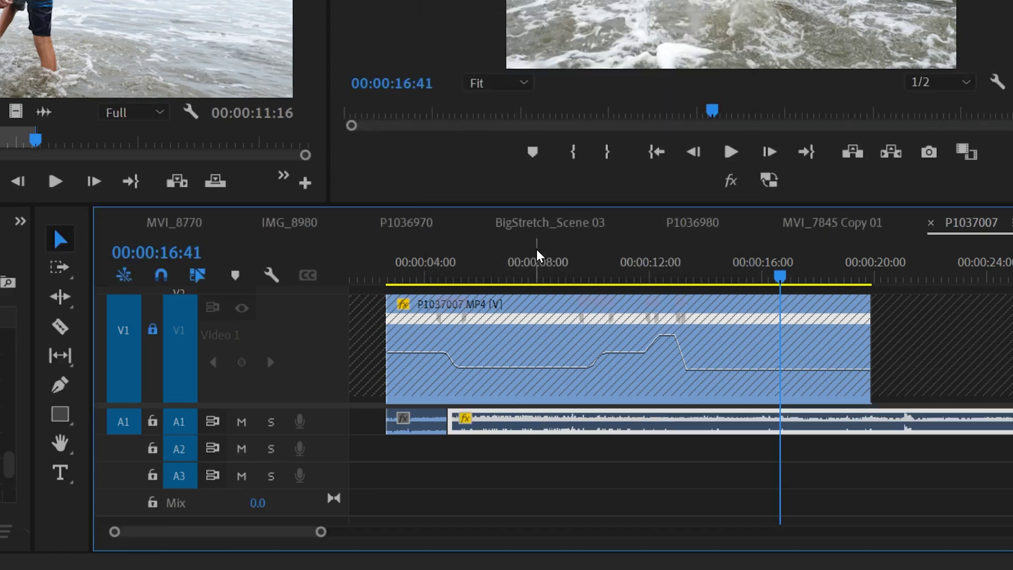
Step: Cut the A1 audio where the first slow section ramps back up and set the speed of the segment after the cut to 100%
{"action": "left_click", "coordinate": [68, 334]}
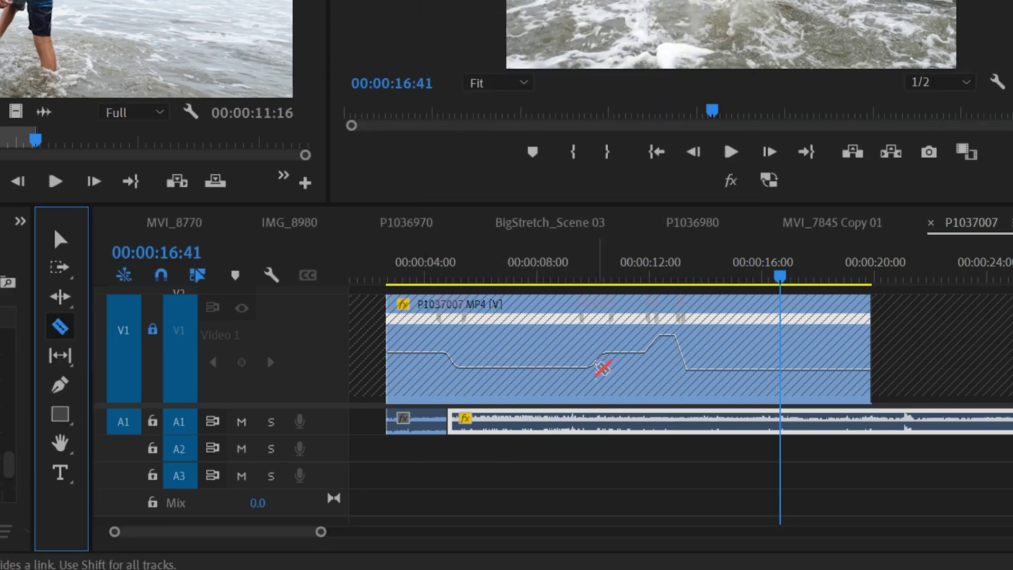
{"action": "left_click", "coordinate": [597, 420]}
{"action": "left_click", "coordinate": [60, 239]}
{"action": "right_click", "coordinate": [672, 438]}
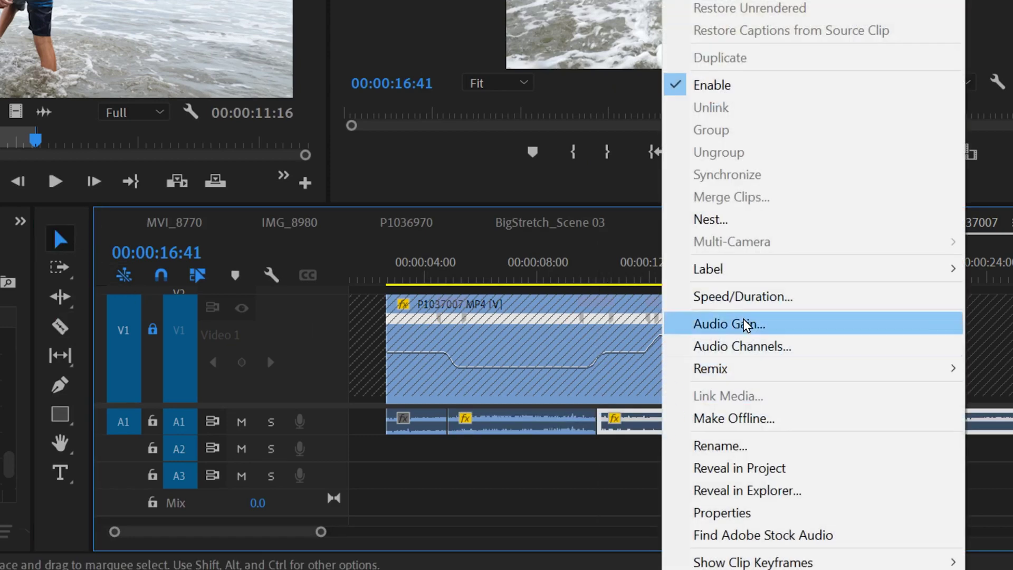
{"action": "left_click", "coordinate": [706, 296]}
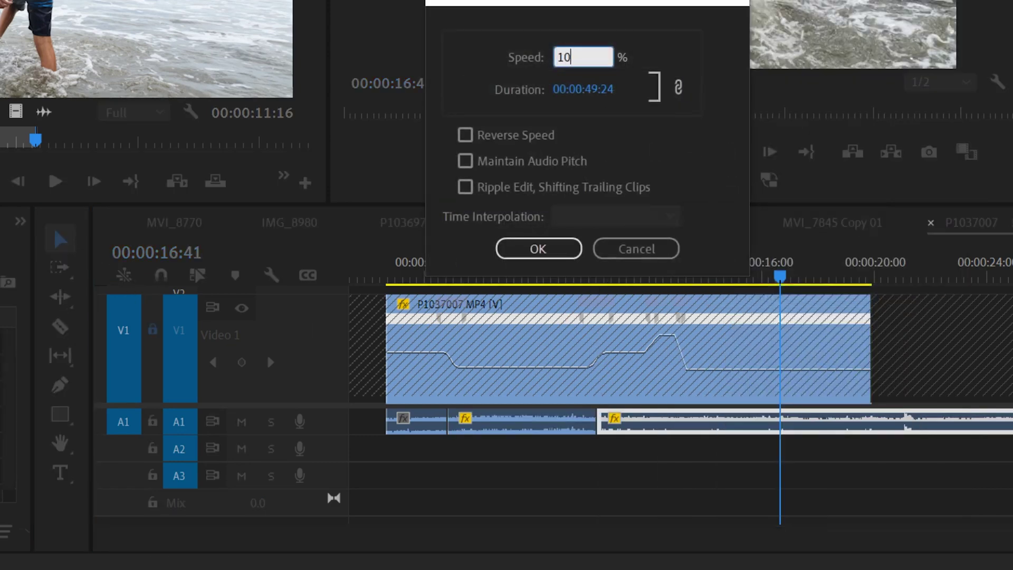
{"action": "left_click", "coordinate": [536, 249]}
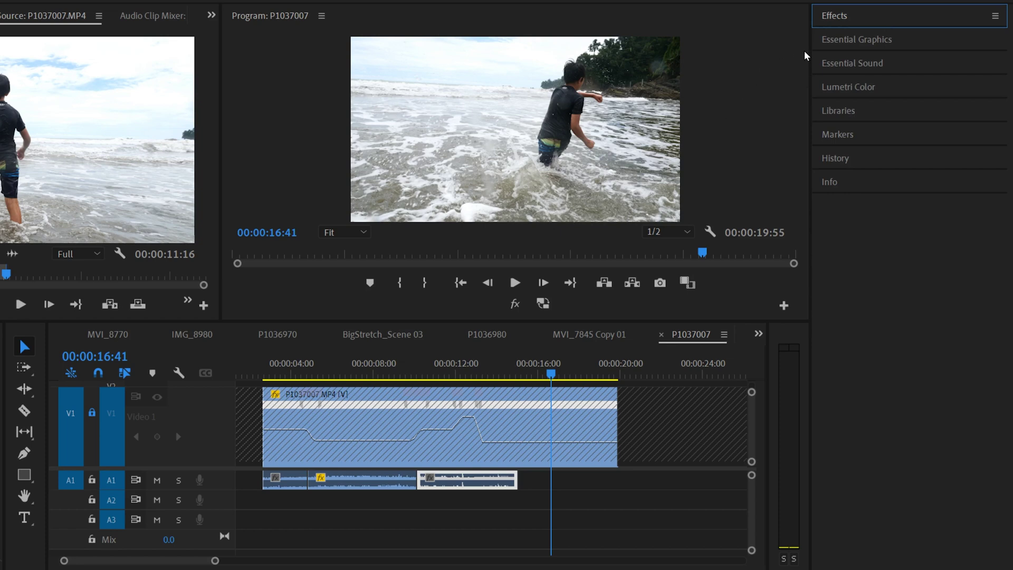
Step: Add Constant Power crossfades at the cuts between the A1 audio segments and play back the ramped clip with its audio
{"action": "left_click", "coordinate": [867, 18]}
{"action": "left_click", "coordinate": [822, 106]}
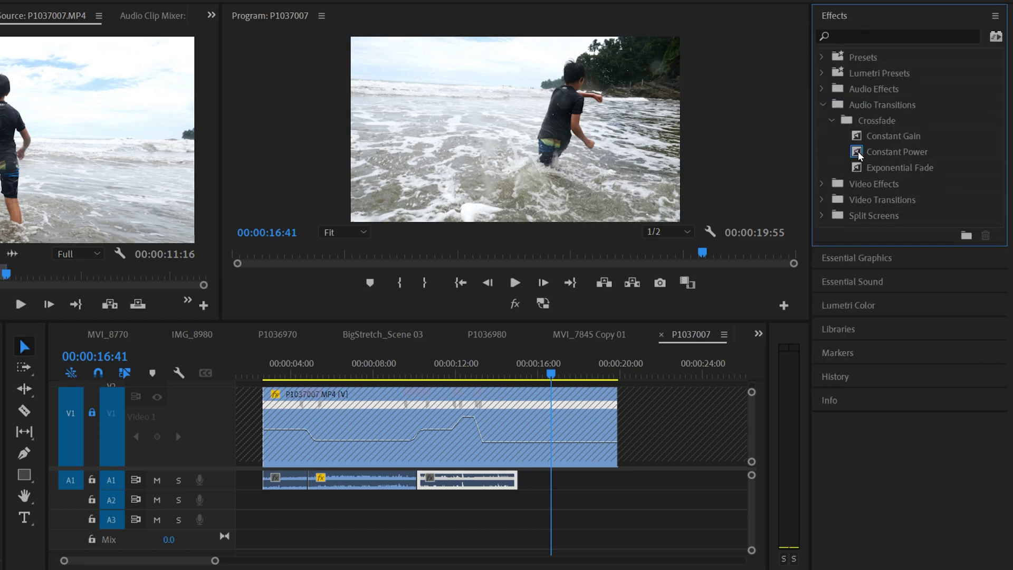
{"action": "left_click_drag", "start_coordinate": [860, 154], "coordinate": [361, 442]}
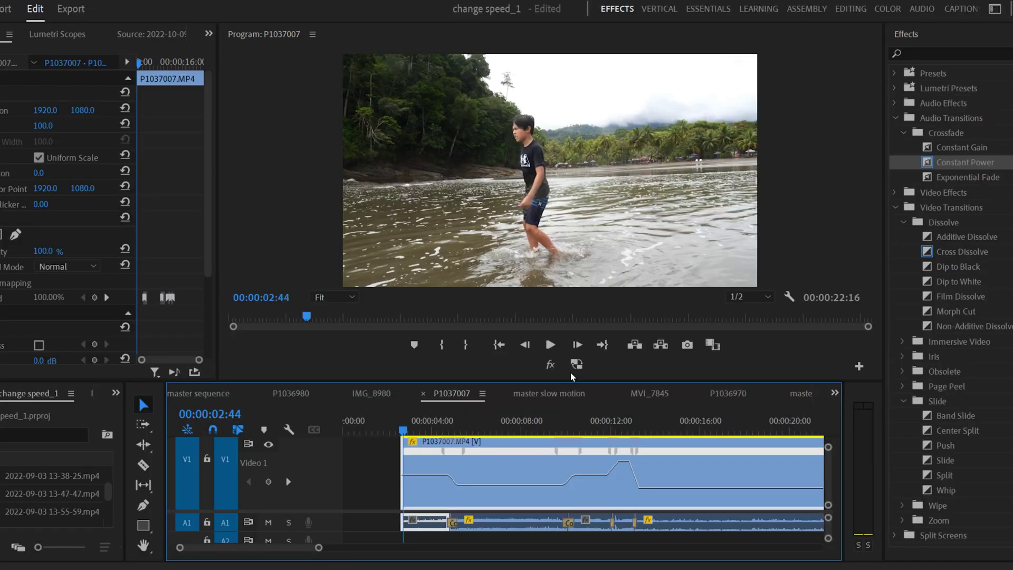
{"action": "left_click", "coordinate": [549, 345]}
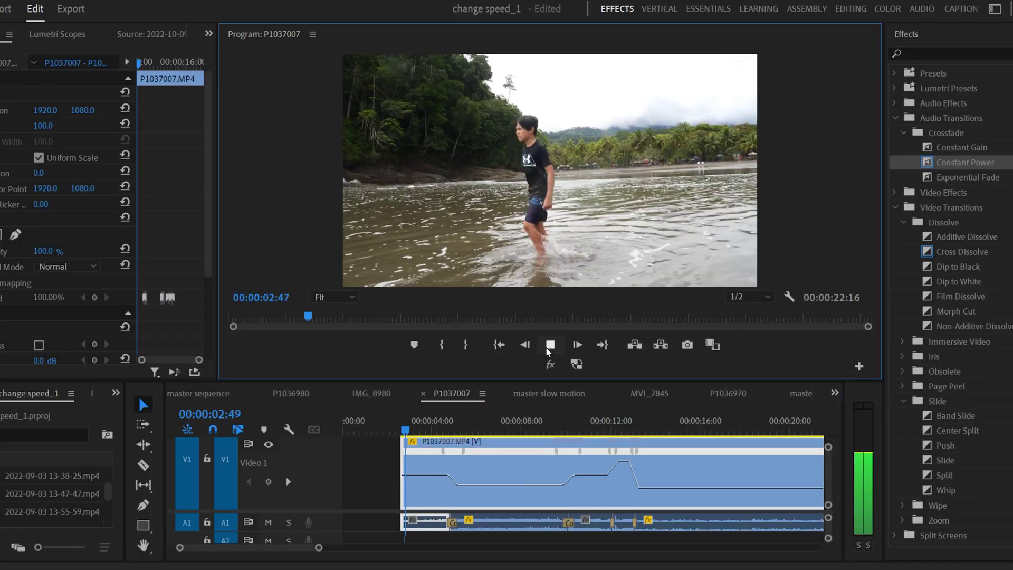